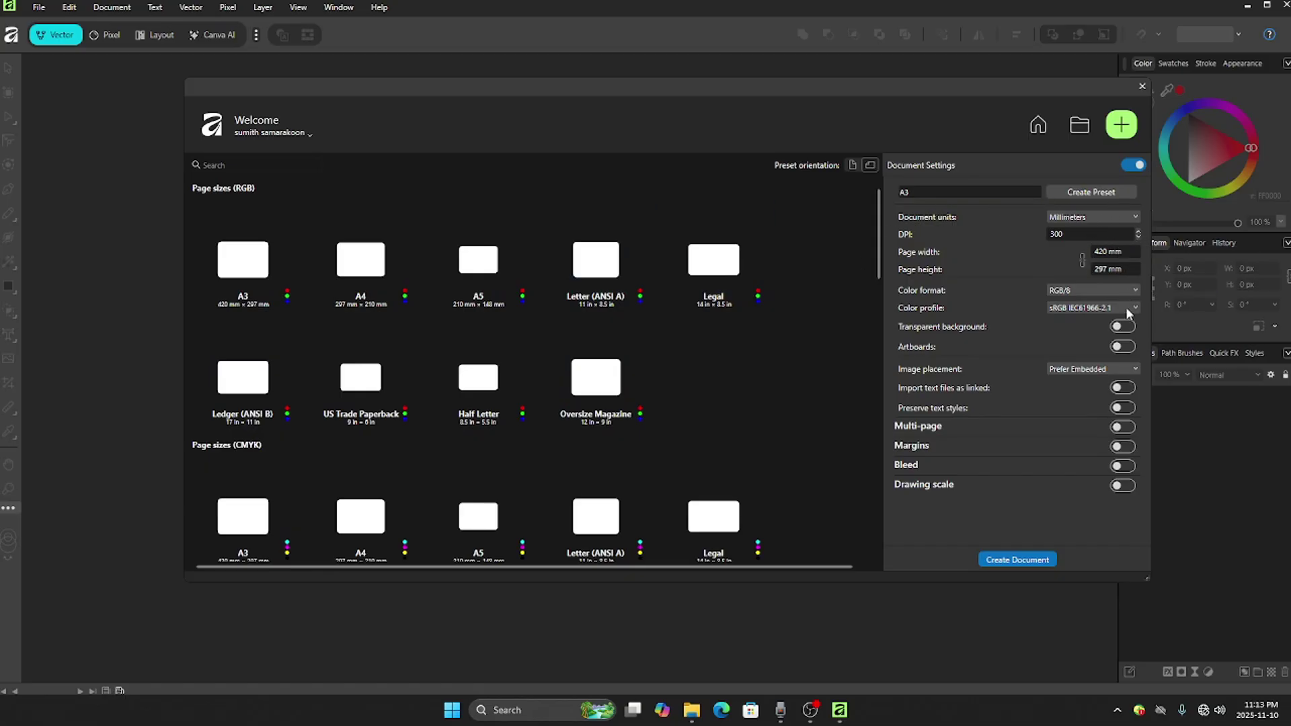
Create a new document using pixels as the unit, 1920 px wide and 1080 px high.
click(1118, 217)
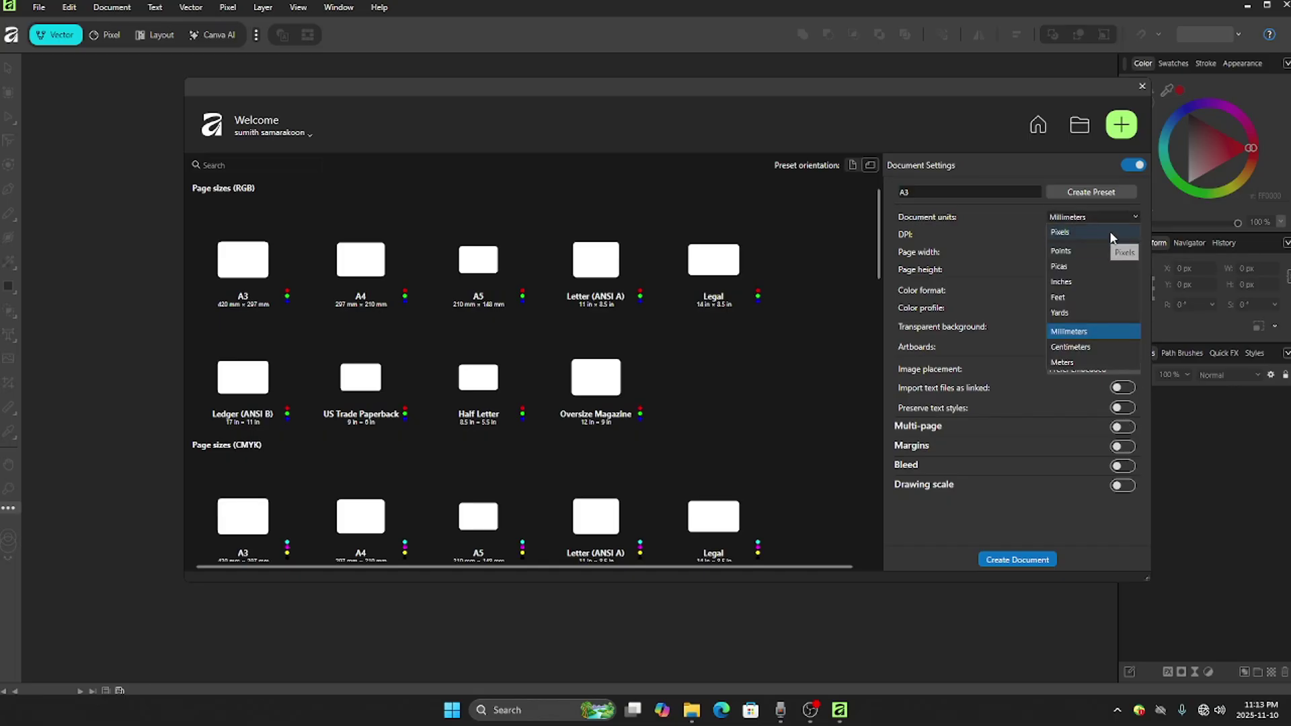
click(1110, 231)
click(1117, 251)
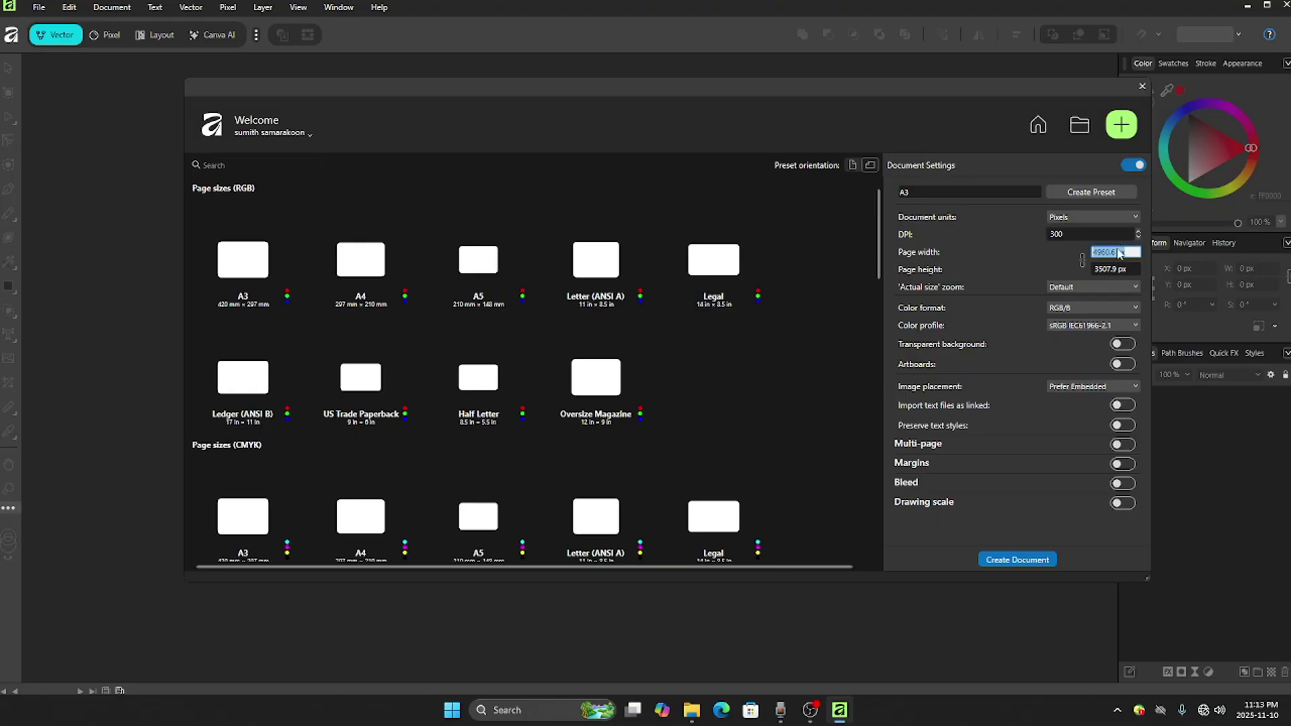
text(1)
click(1117, 270)
text(1)
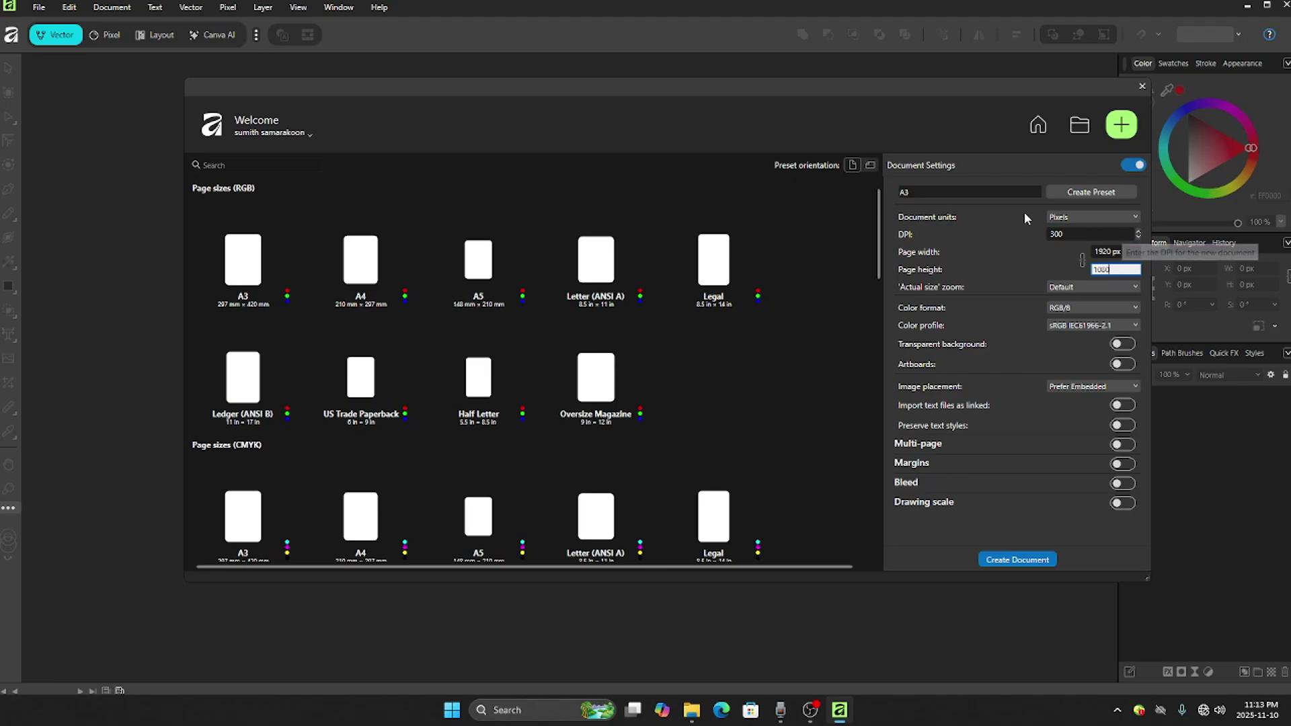
click(1029, 560)
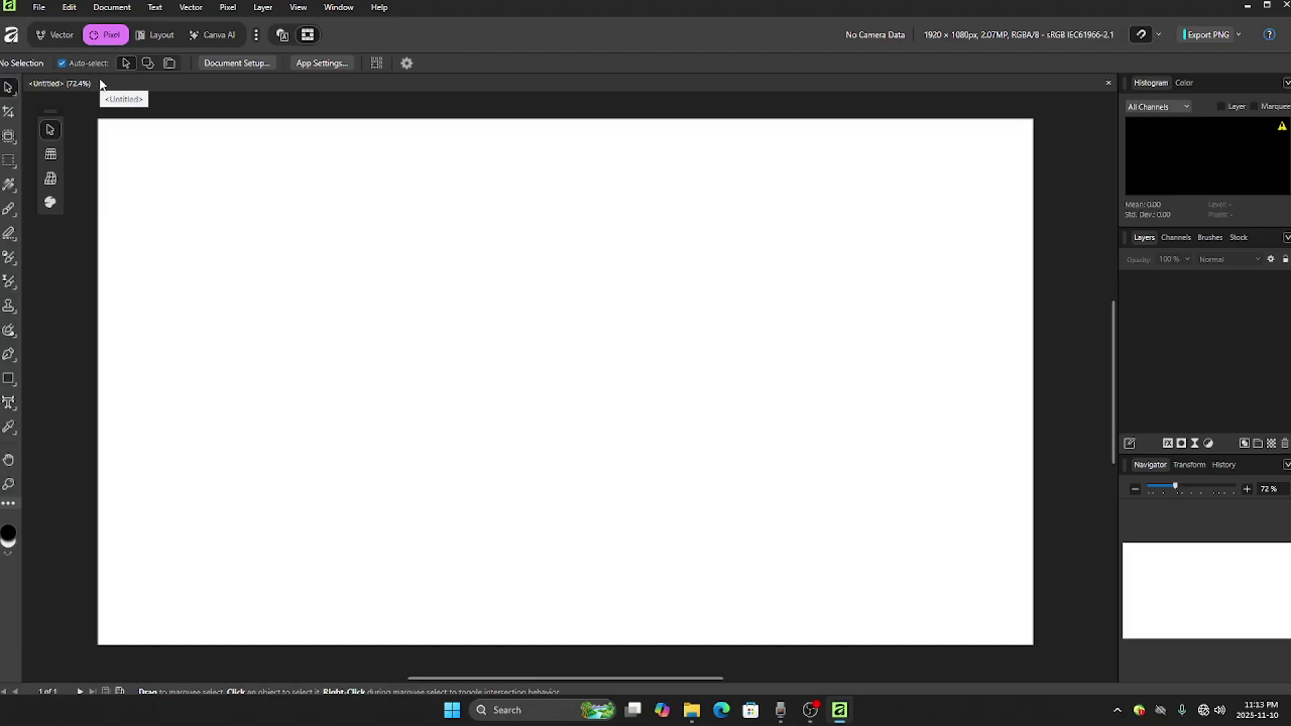
In the Vector workspace, place the "wooden restaurant" image from the background folder onto the page at its default size.
click(58, 35)
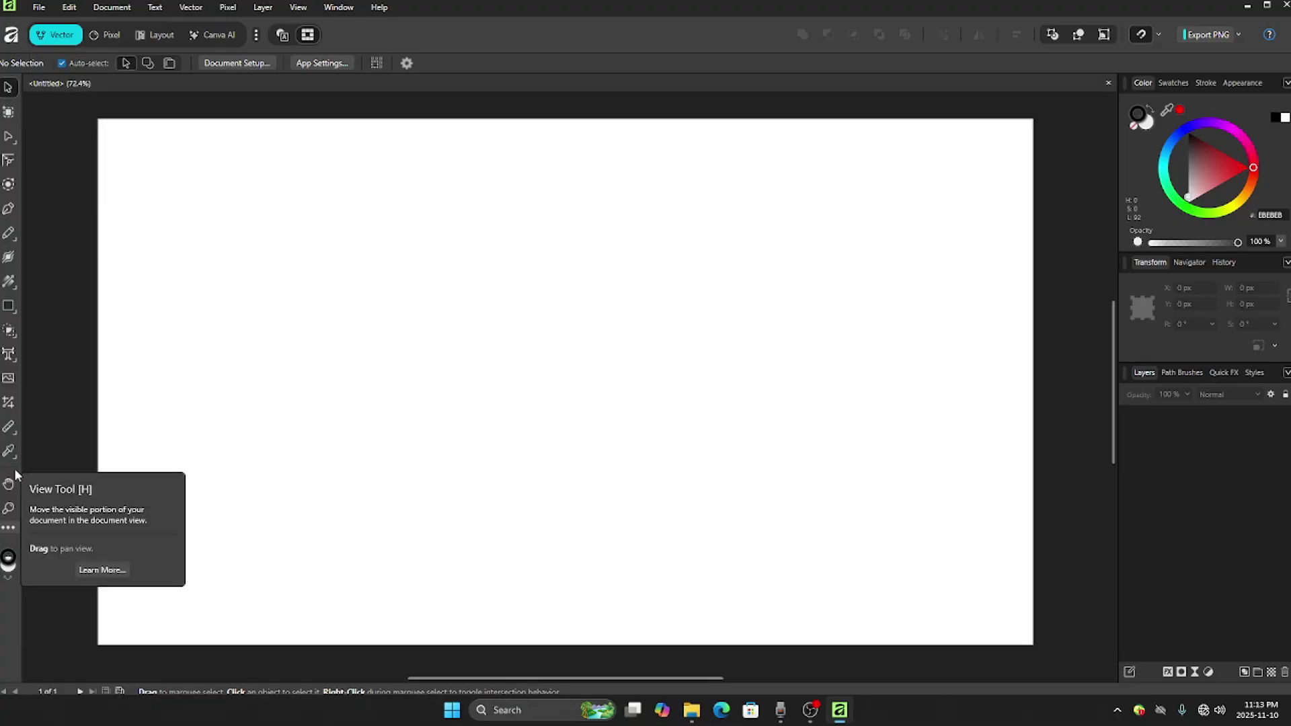
click(9, 380)
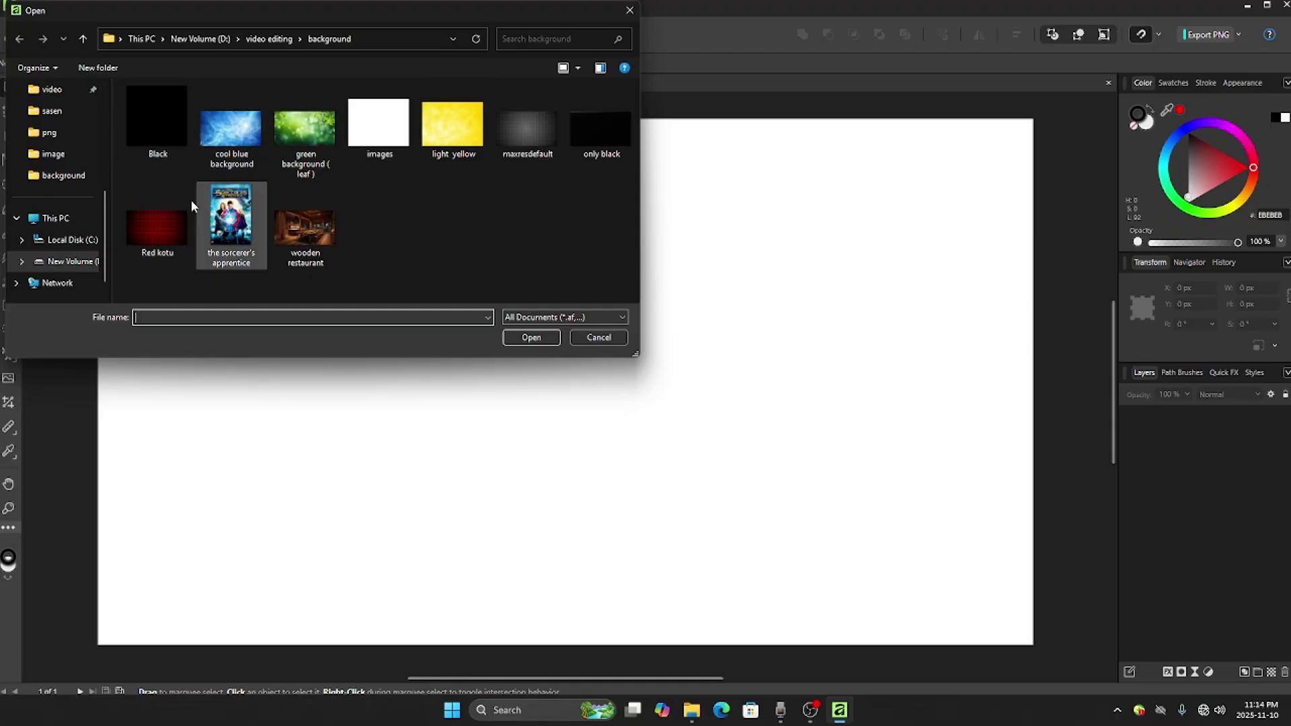
click(296, 236)
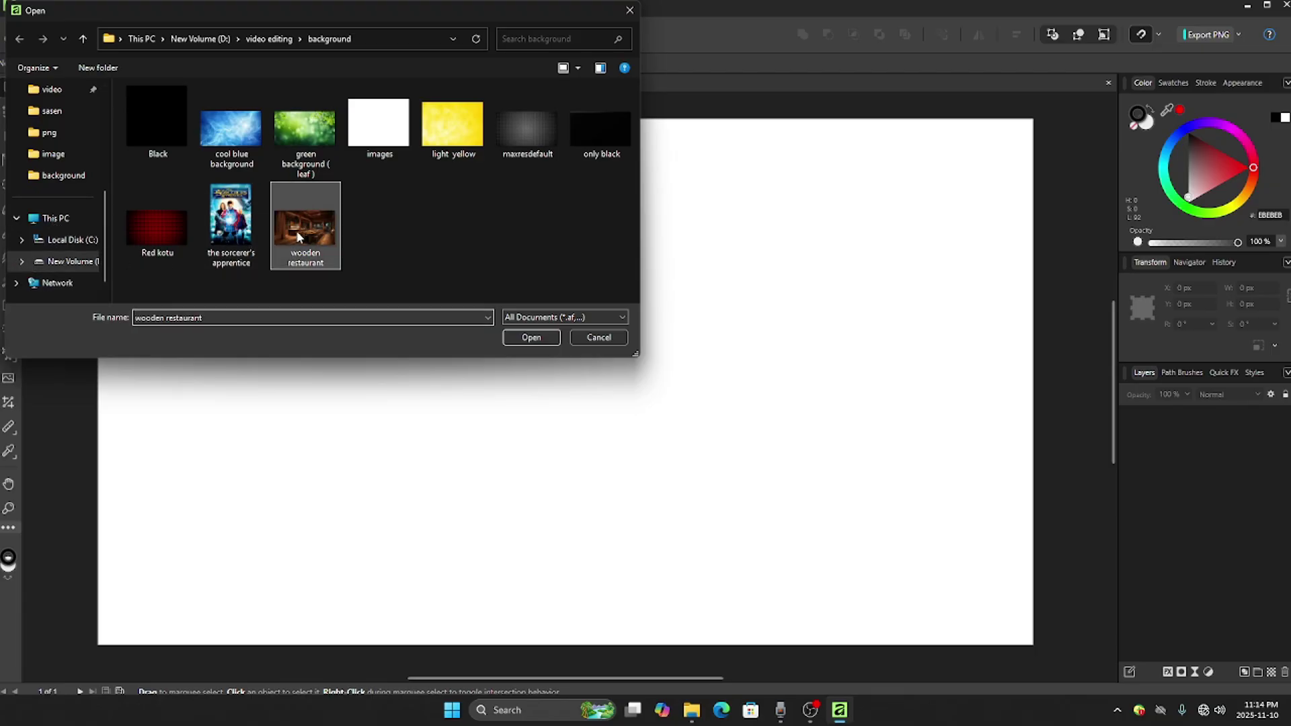
click(543, 337)
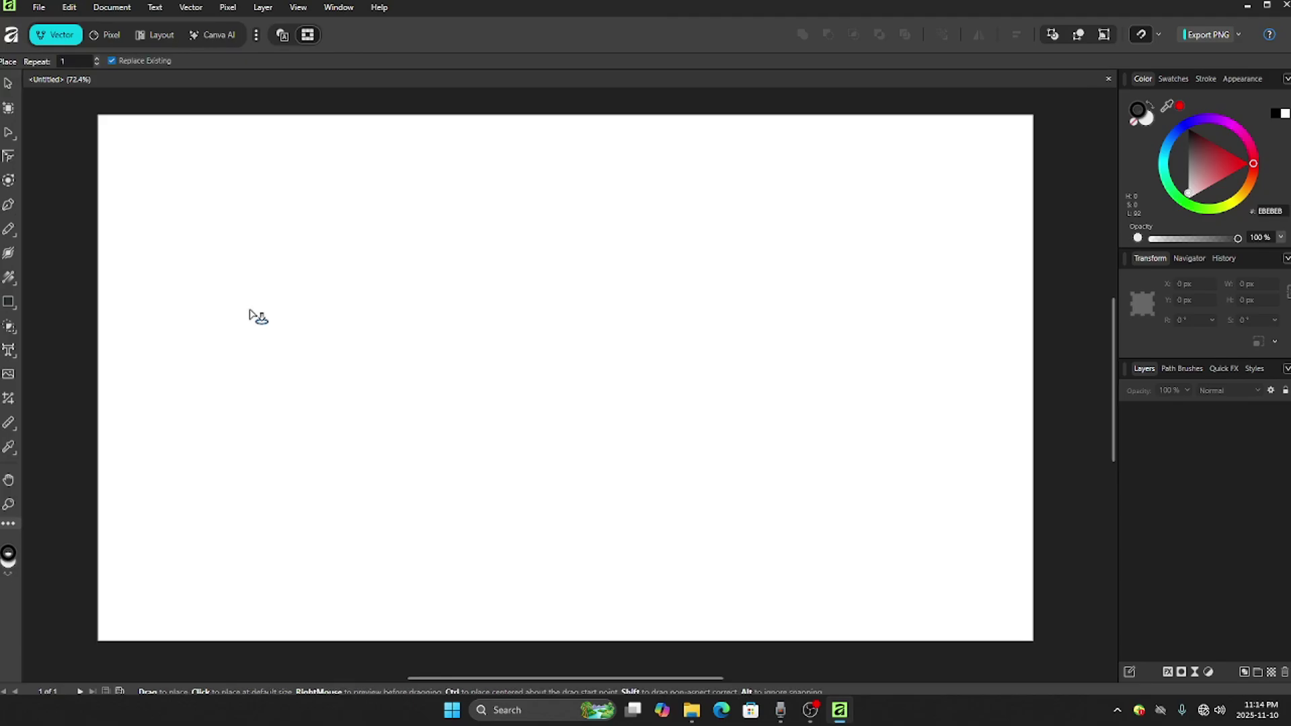
click(371, 281)
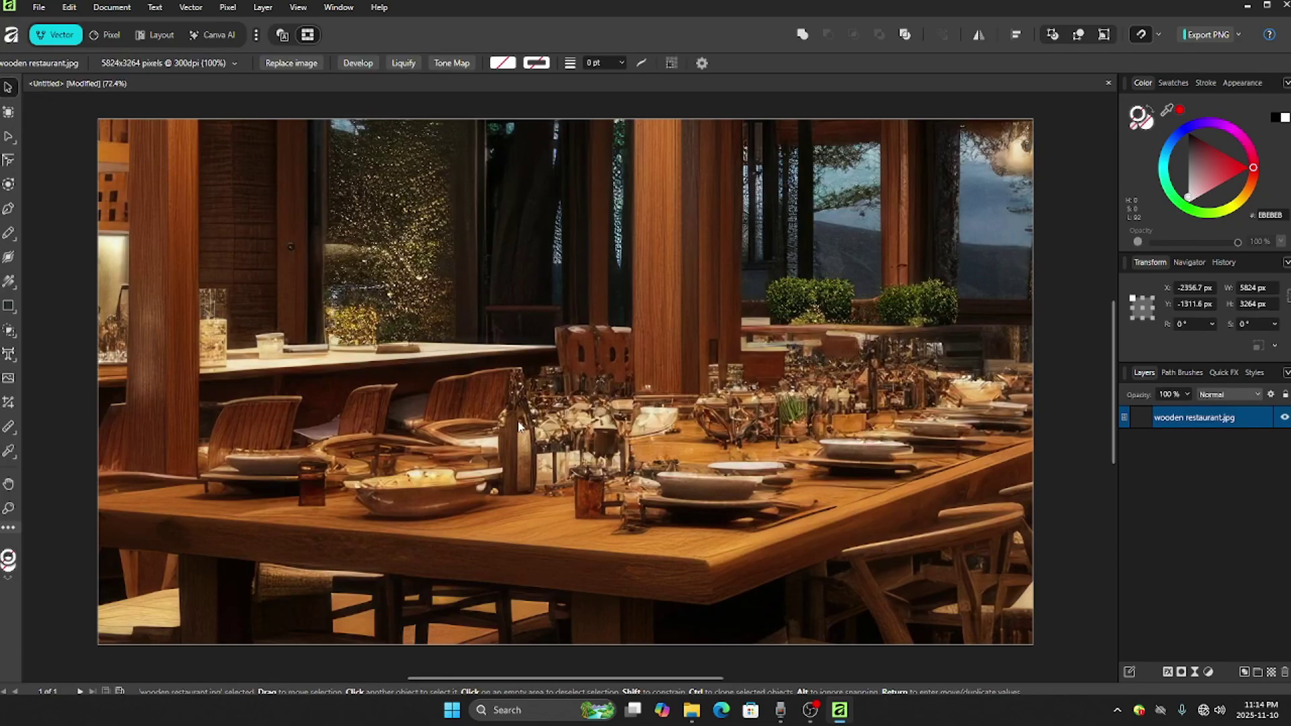
Shift the restaurant image up and to the left, and set its height to 2000 px.
drag(606, 438, 626, 403)
click(1256, 304)
text(2000)
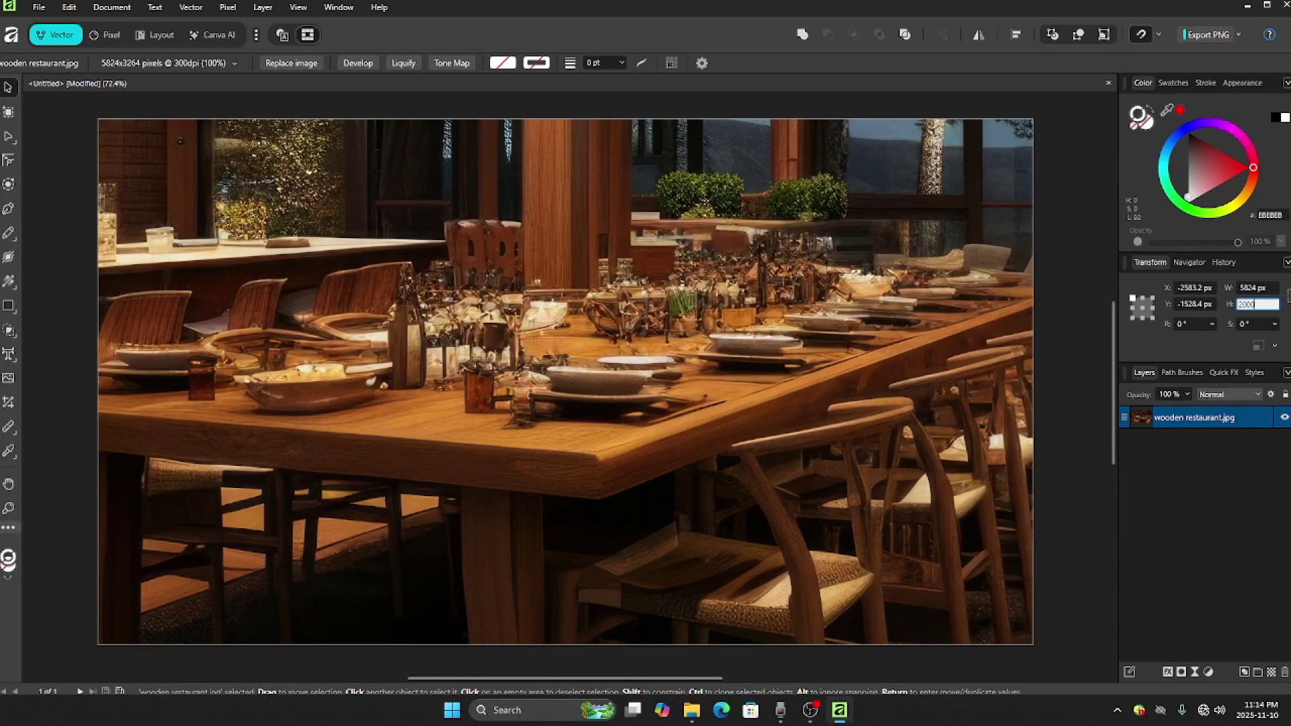
key(Return)
Scale the restaurant image to about 3376 × 1159 px, position it to cover the whole page, and deselect it.
drag(604, 527, 355, 203)
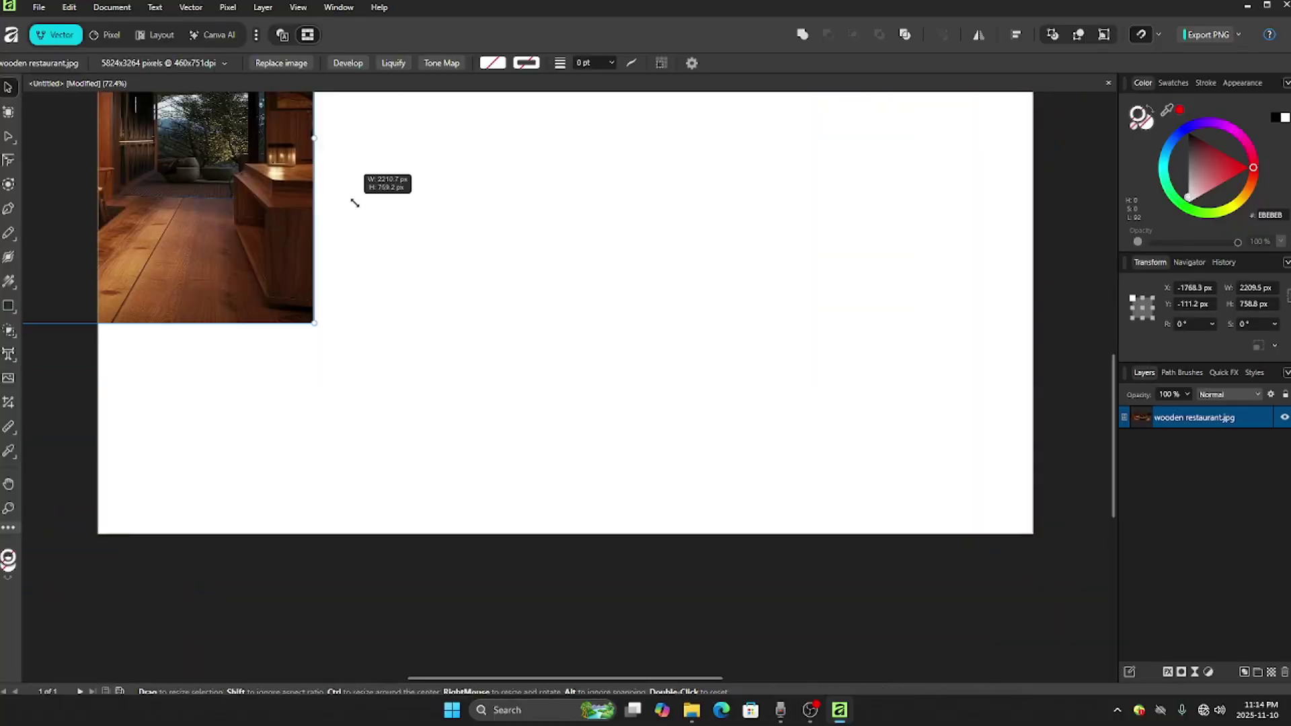
drag(269, 222, 974, 351)
scroll(566, 337, up, 4)
drag(566, 219, 570, 127)
drag(567, 531, 564, 672)
scroll(559, 613, down, 1)
drag(559, 614, 561, 595)
scroll(608, 533, up, 2)
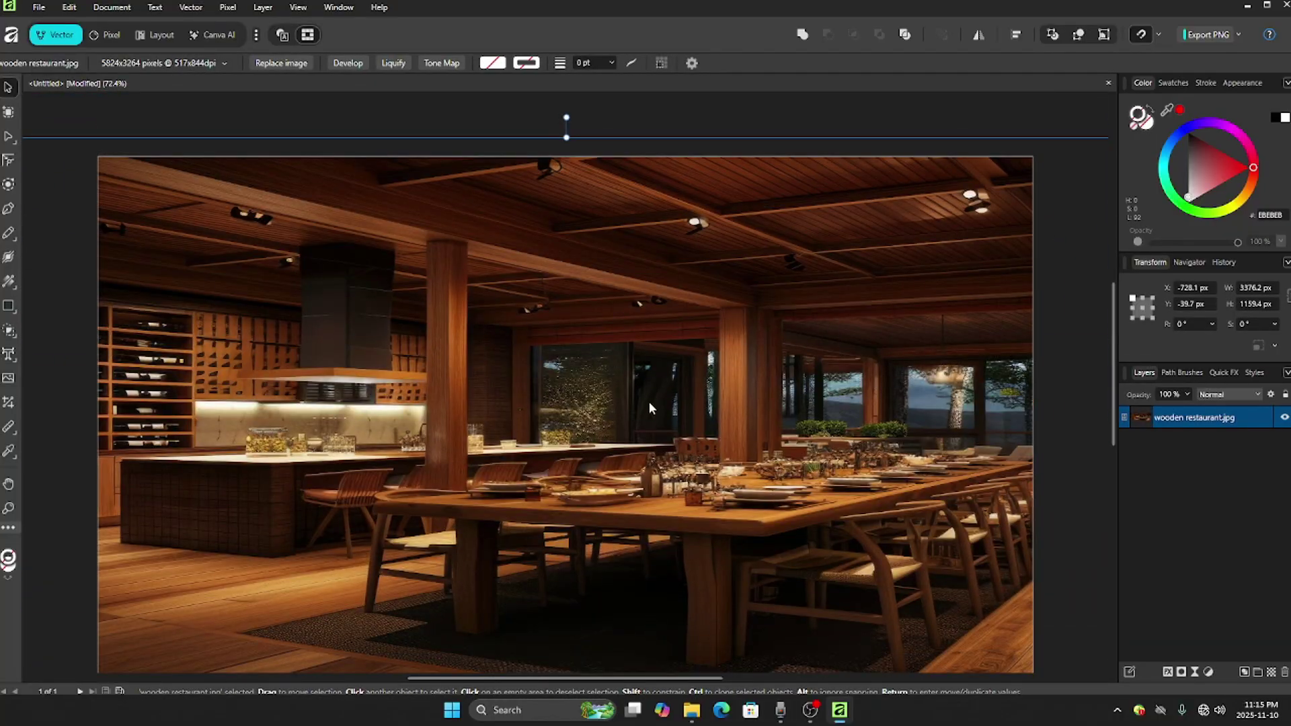
key(Return)
click(793, 100)
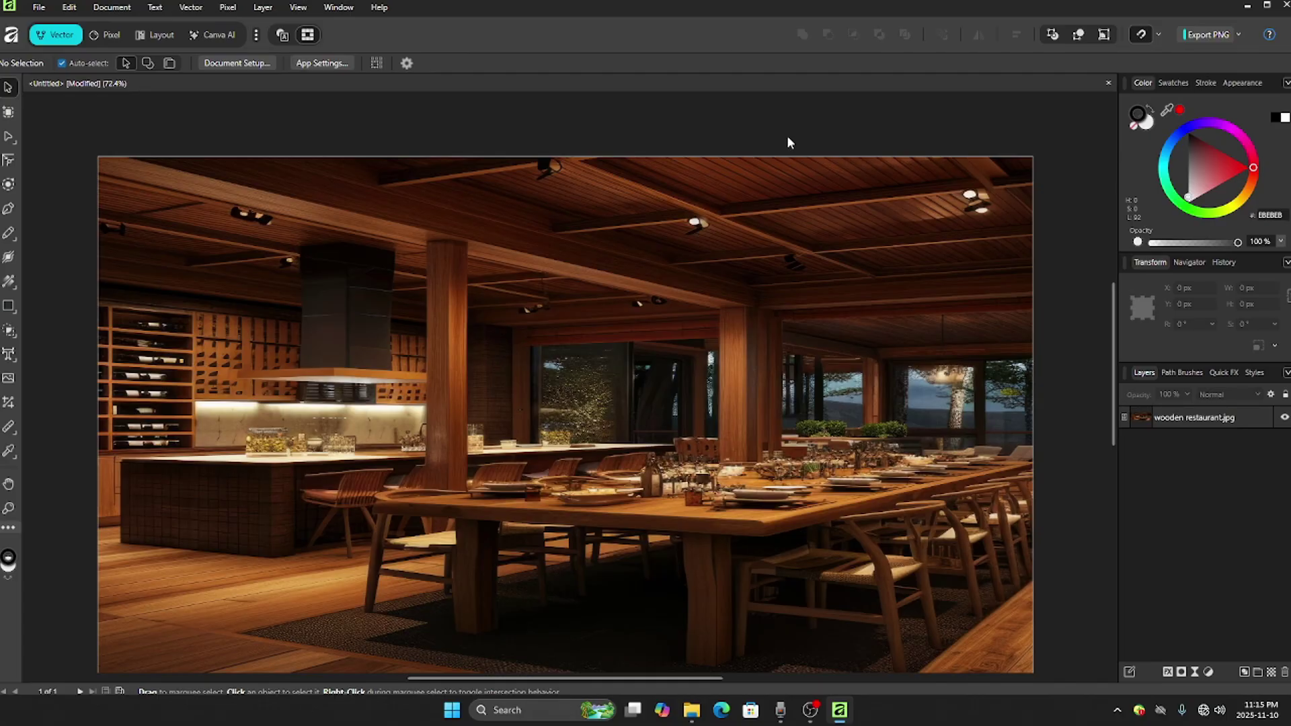
In the Pixel workspace, draw a wide white rectangle and center it horizontally over the upper part of the image.
scroll(787, 138, down, 1)
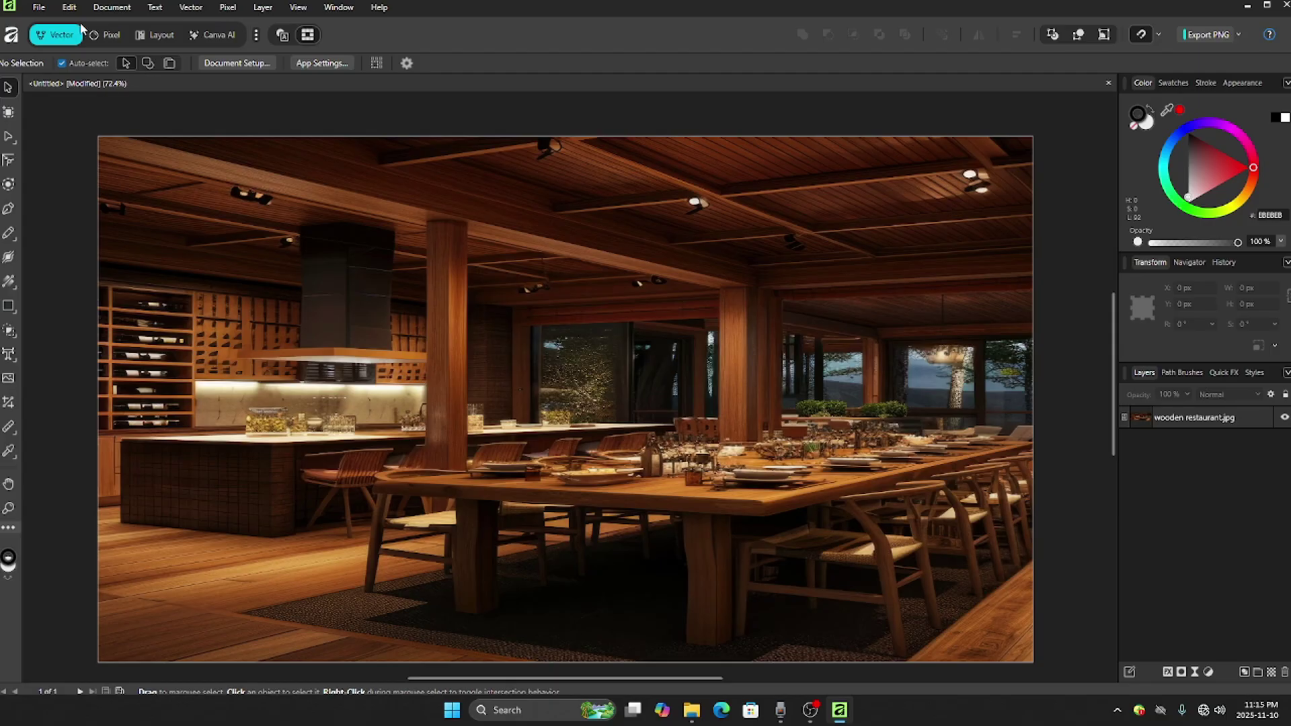
click(107, 34)
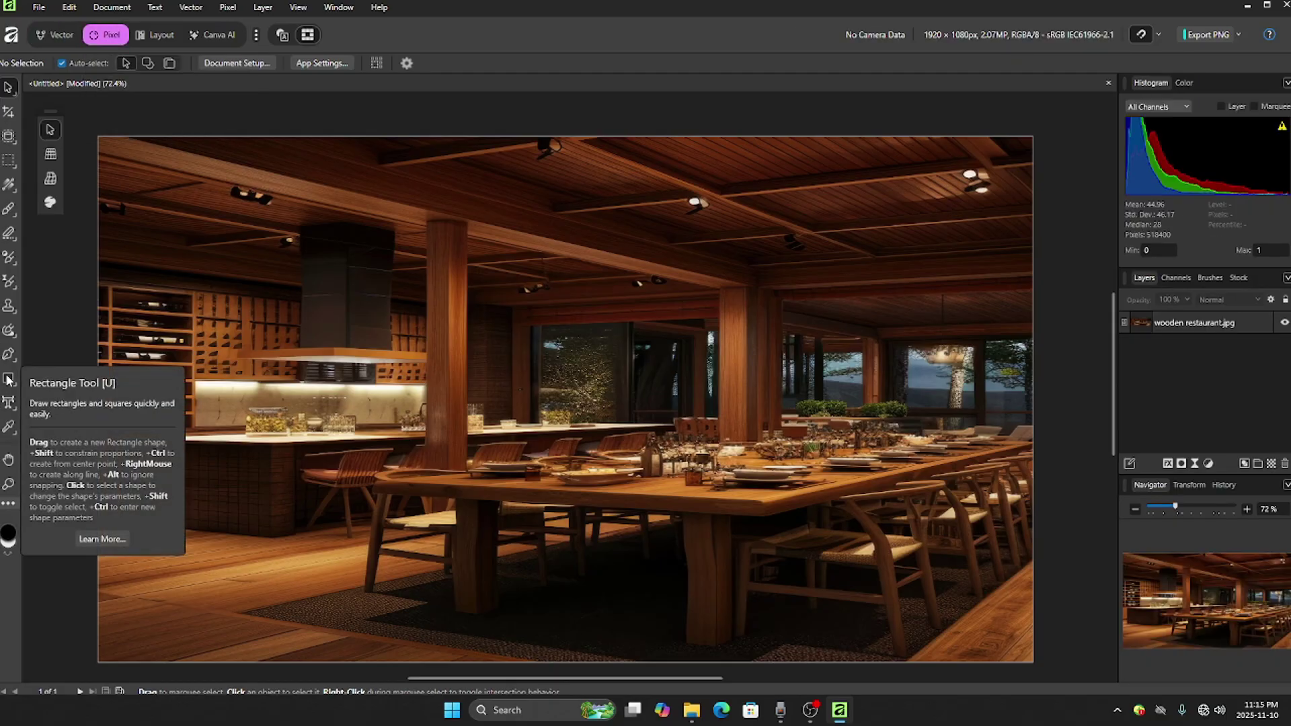
click(9, 380)
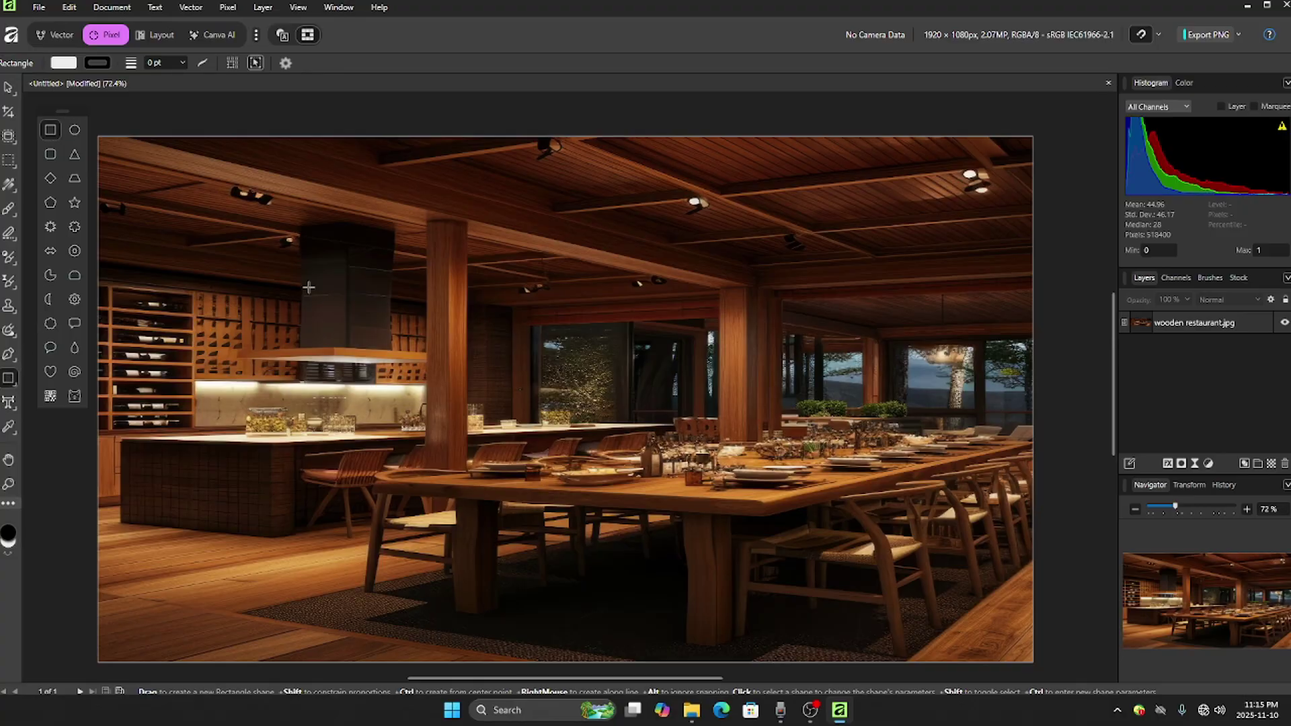
drag(294, 284, 804, 382)
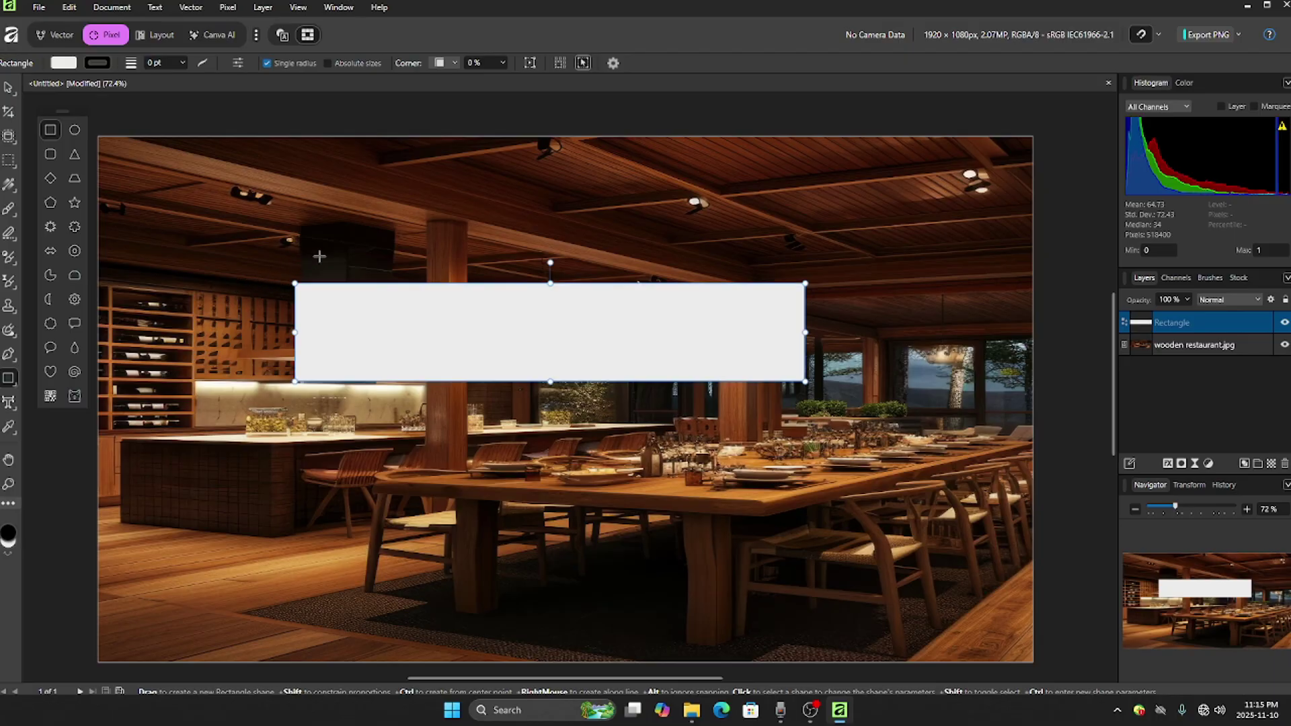
click(8, 87)
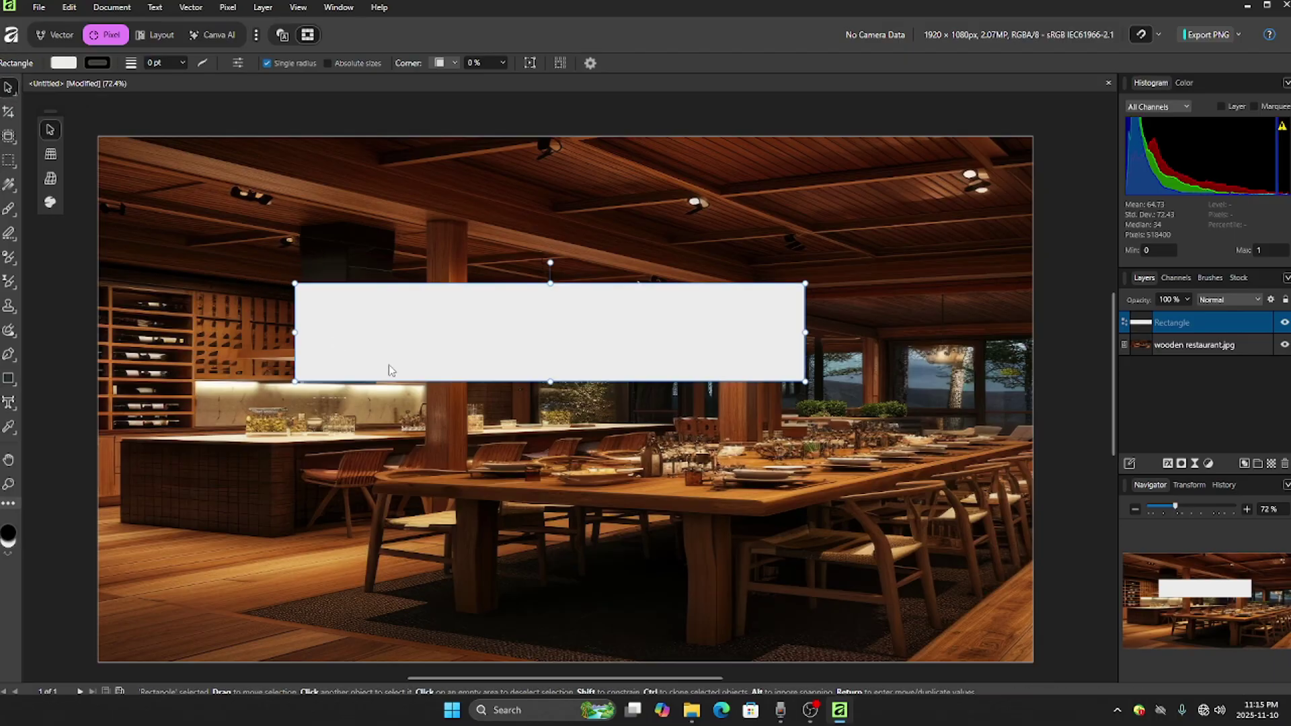
drag(475, 362, 490, 312)
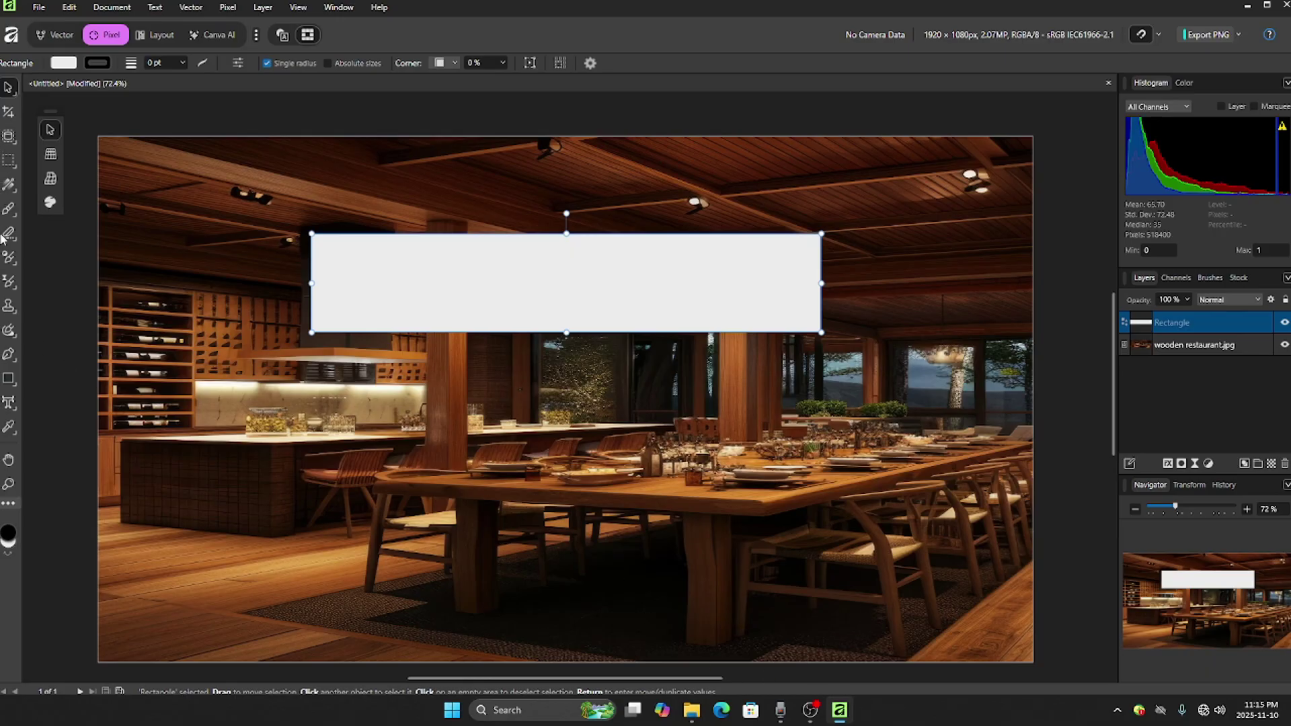
Add the artistic text "rasith editing" on the white rectangle at 26.1 pt.
click(8, 403)
click(390, 284)
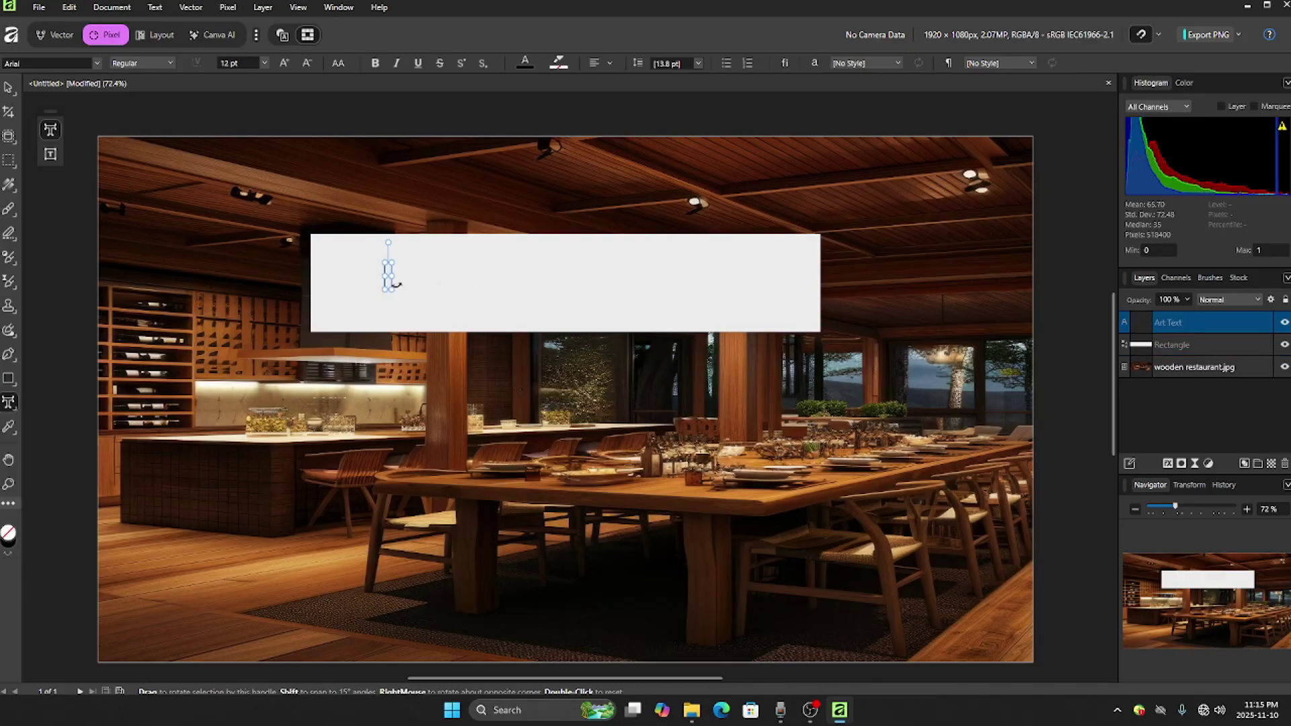
drag(397, 284, 400, 283)
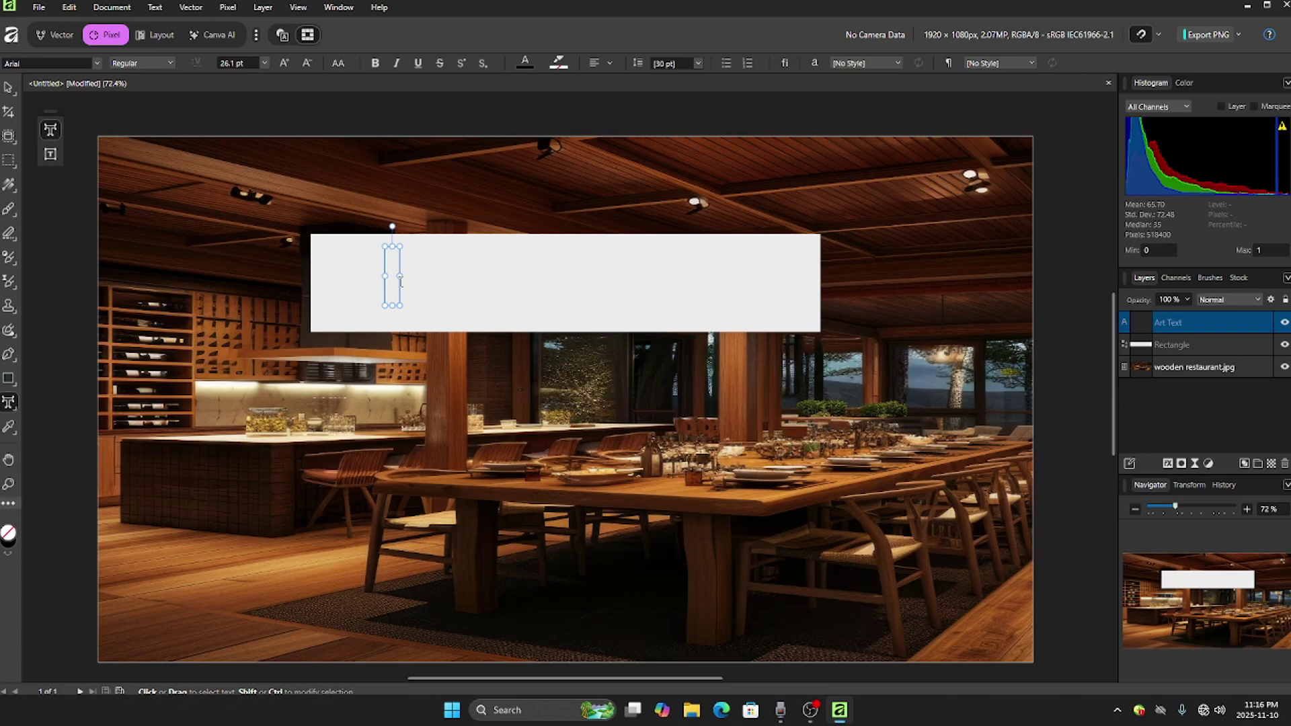
text(rasi)
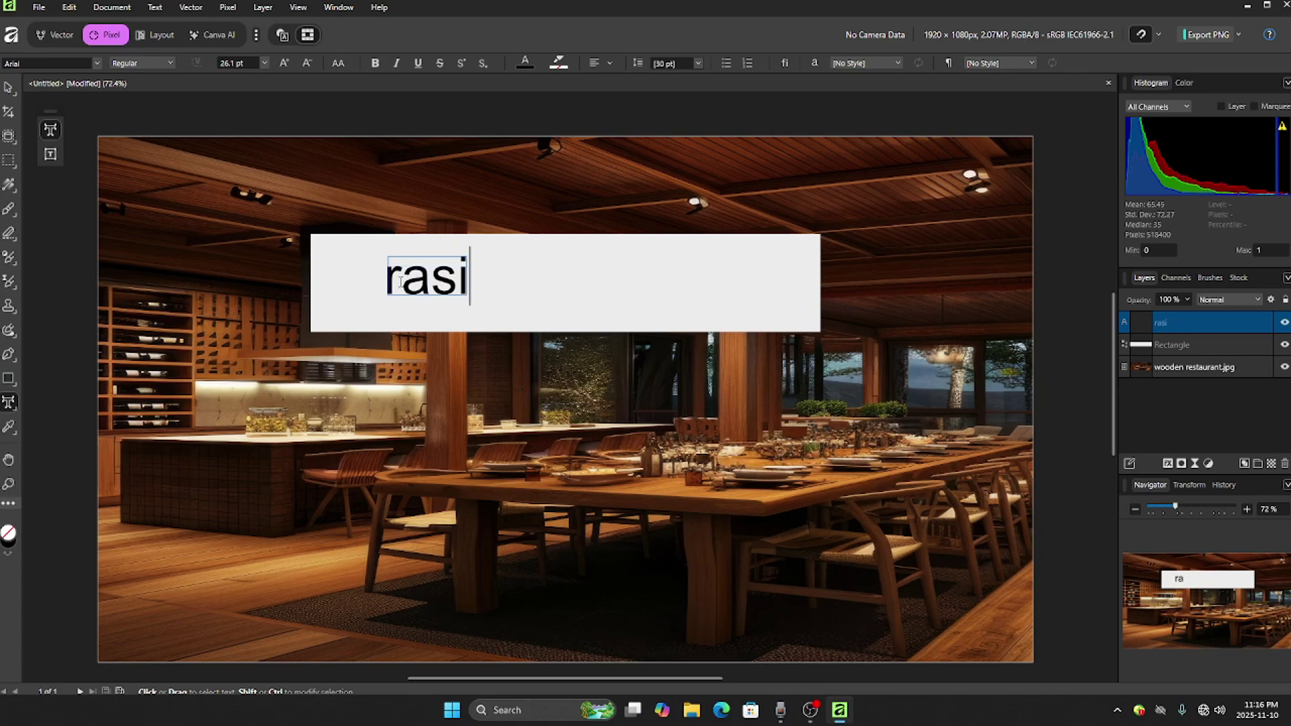
text(th)
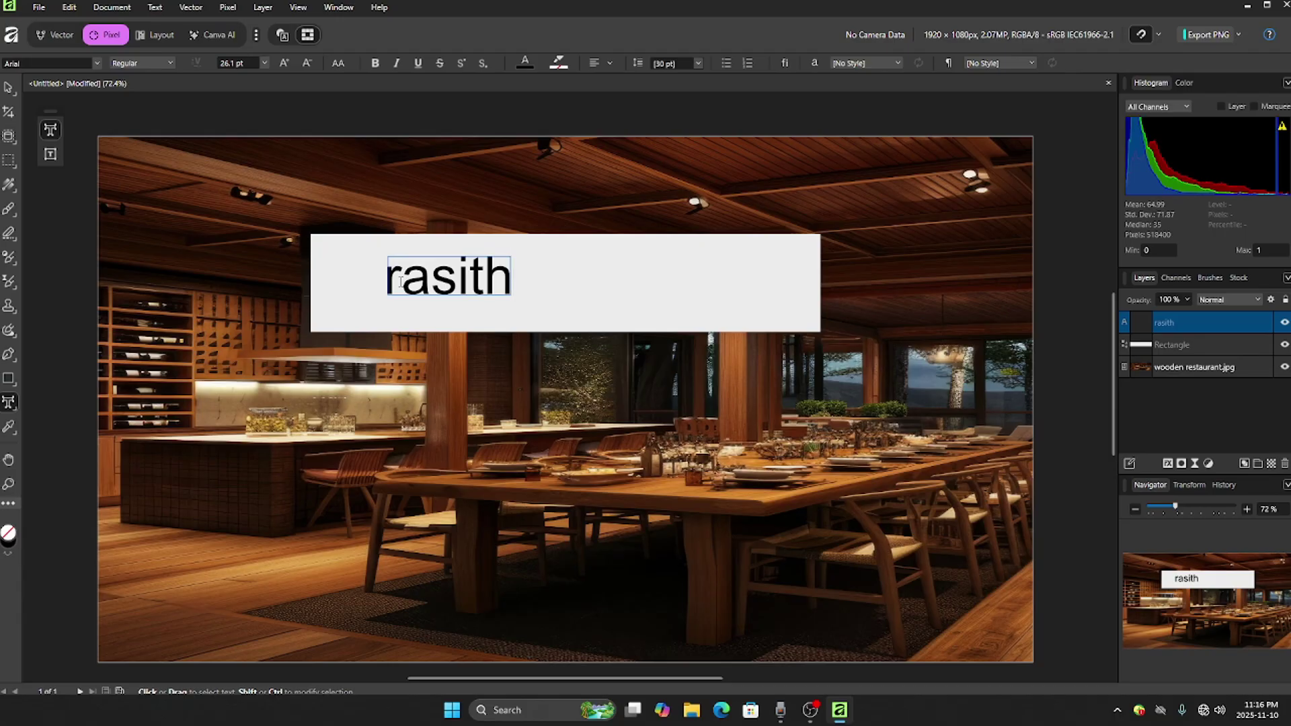
text( editin)
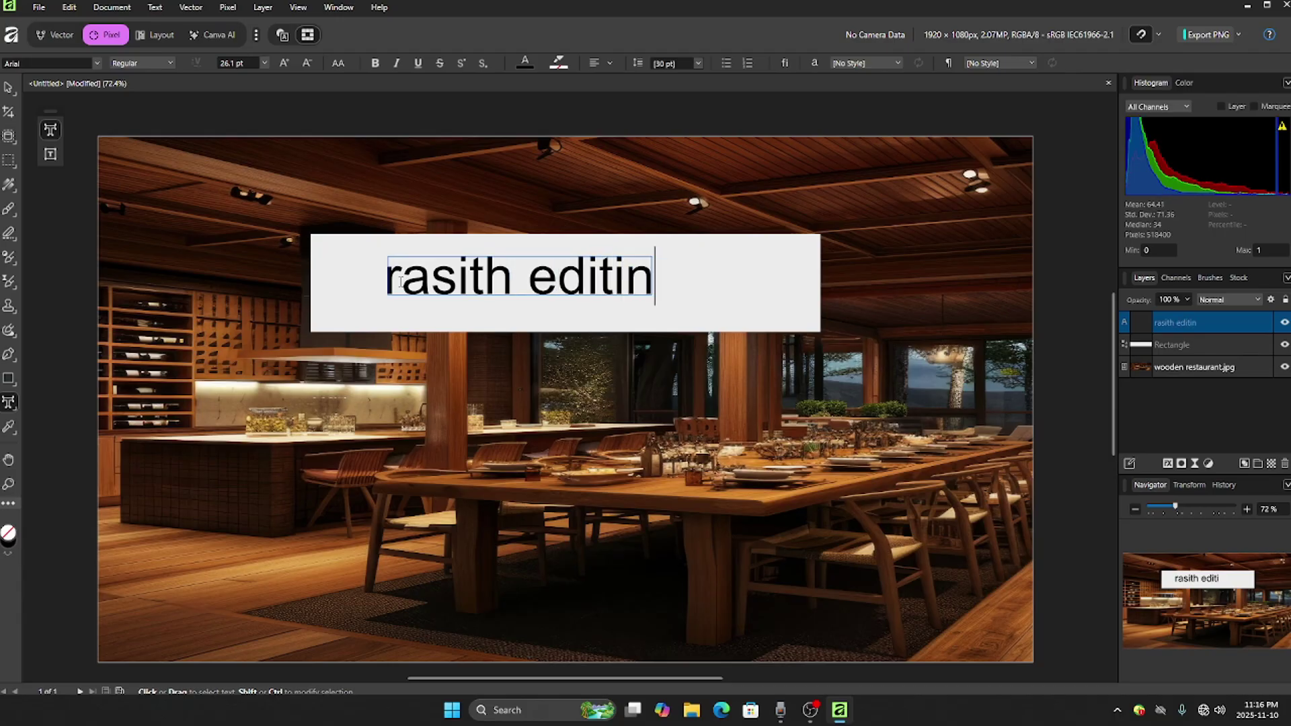
text(g)
key(Escape)
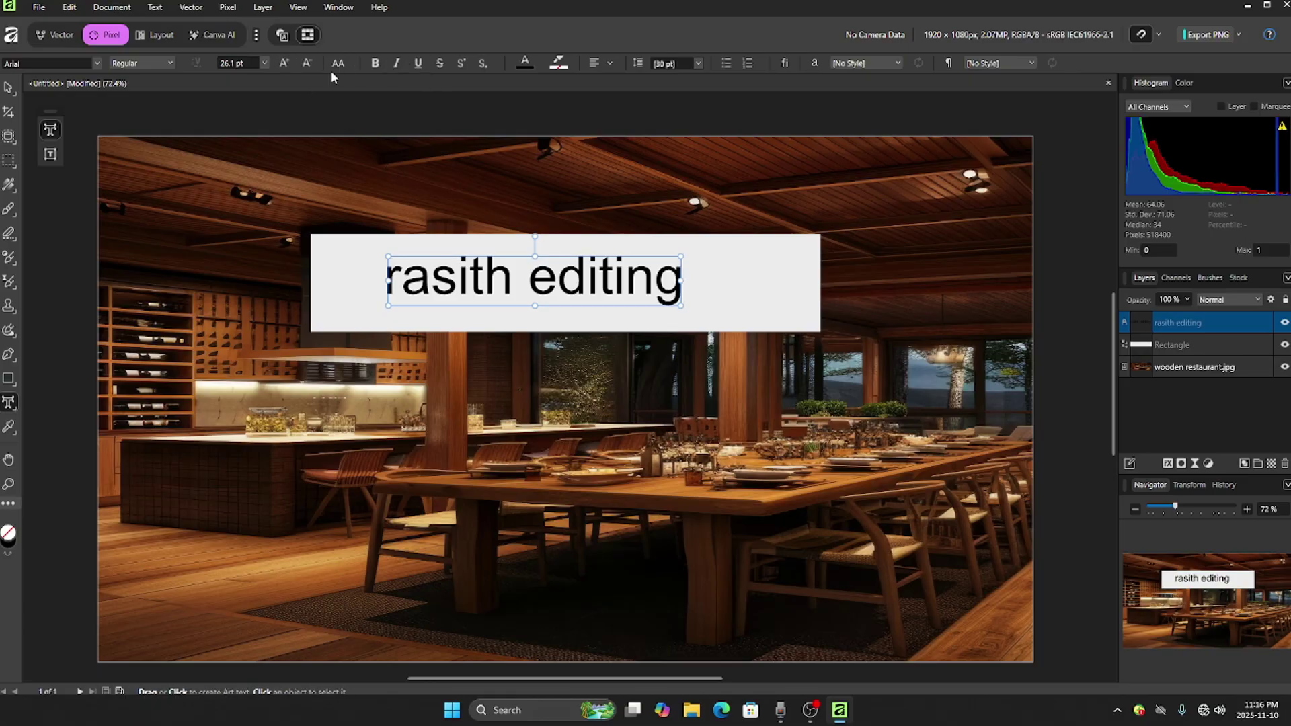
Convert the title text to upper case and center it on the white rectangle.
click(8, 90)
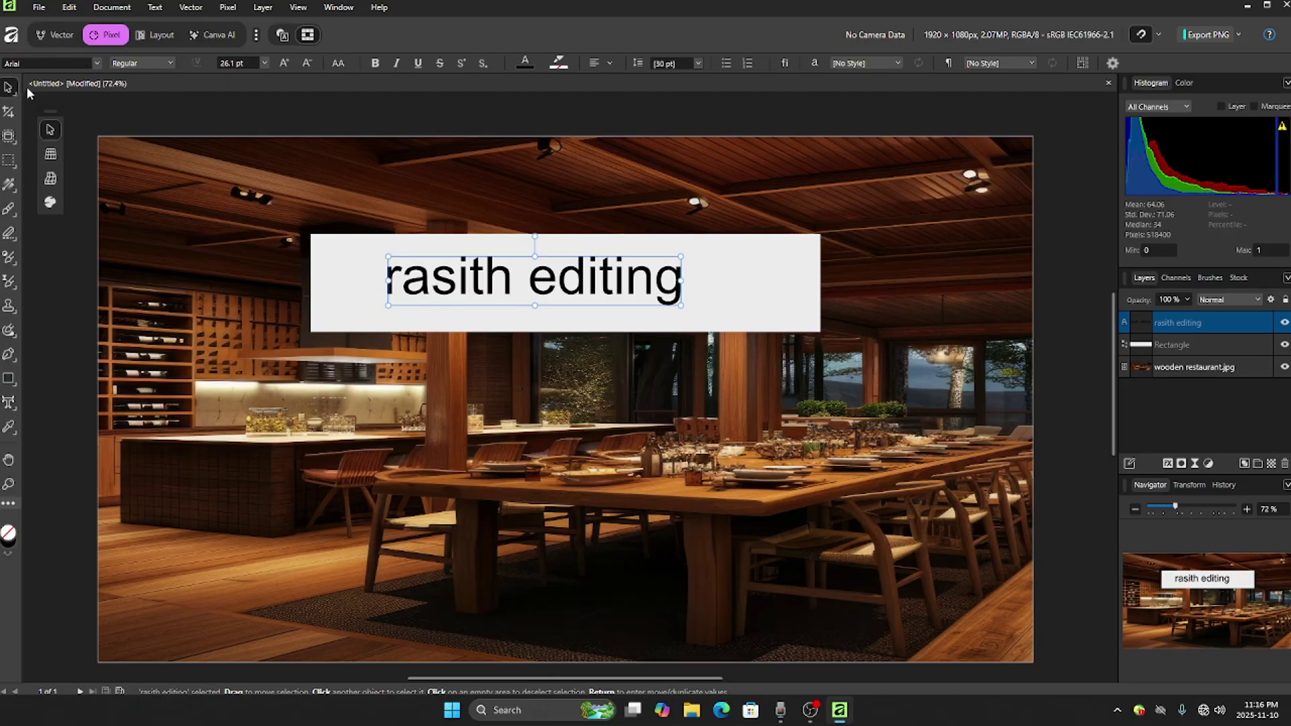
click(338, 64)
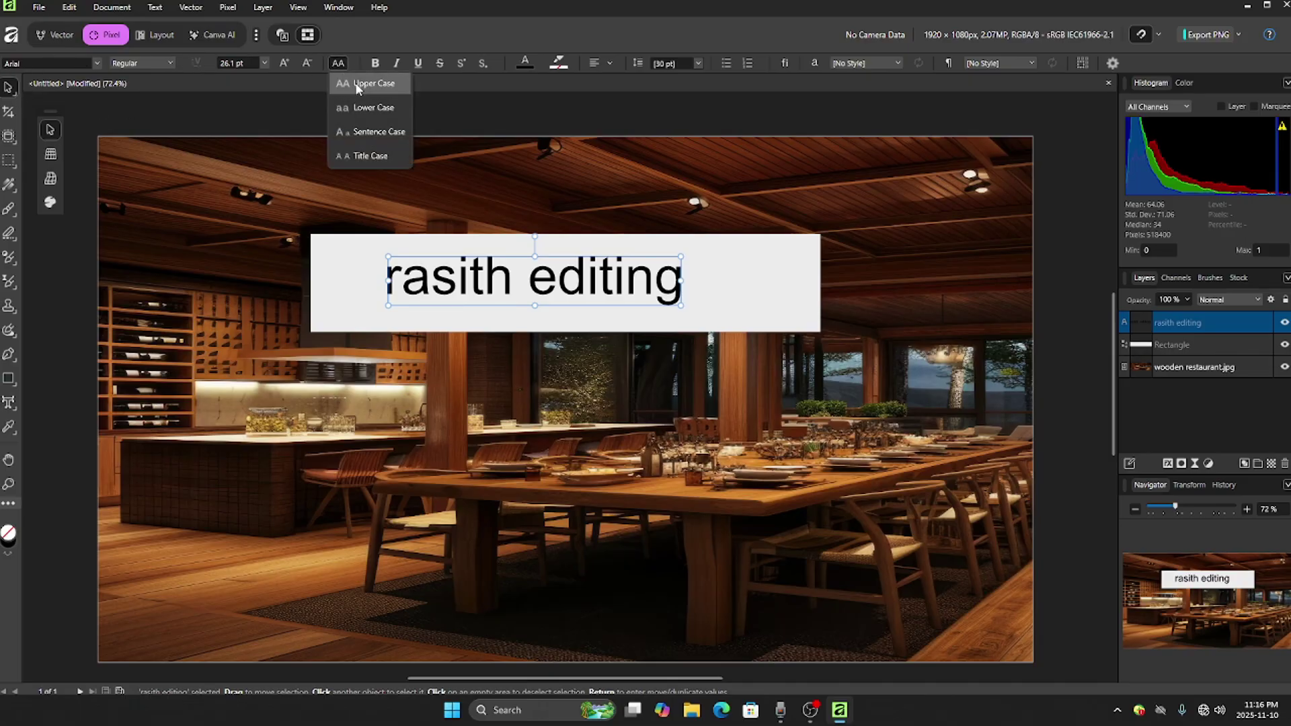
click(357, 84)
drag(536, 294, 509, 301)
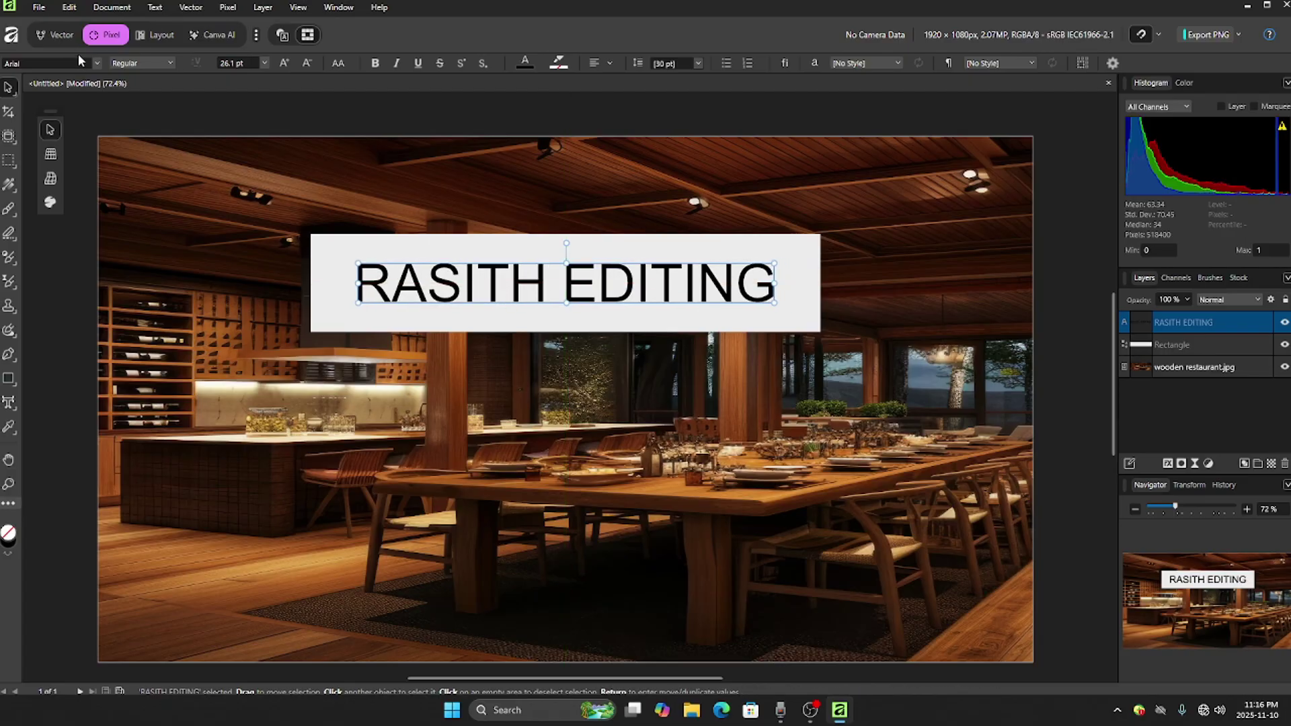
Change the title text's font to Impact.
click(98, 63)
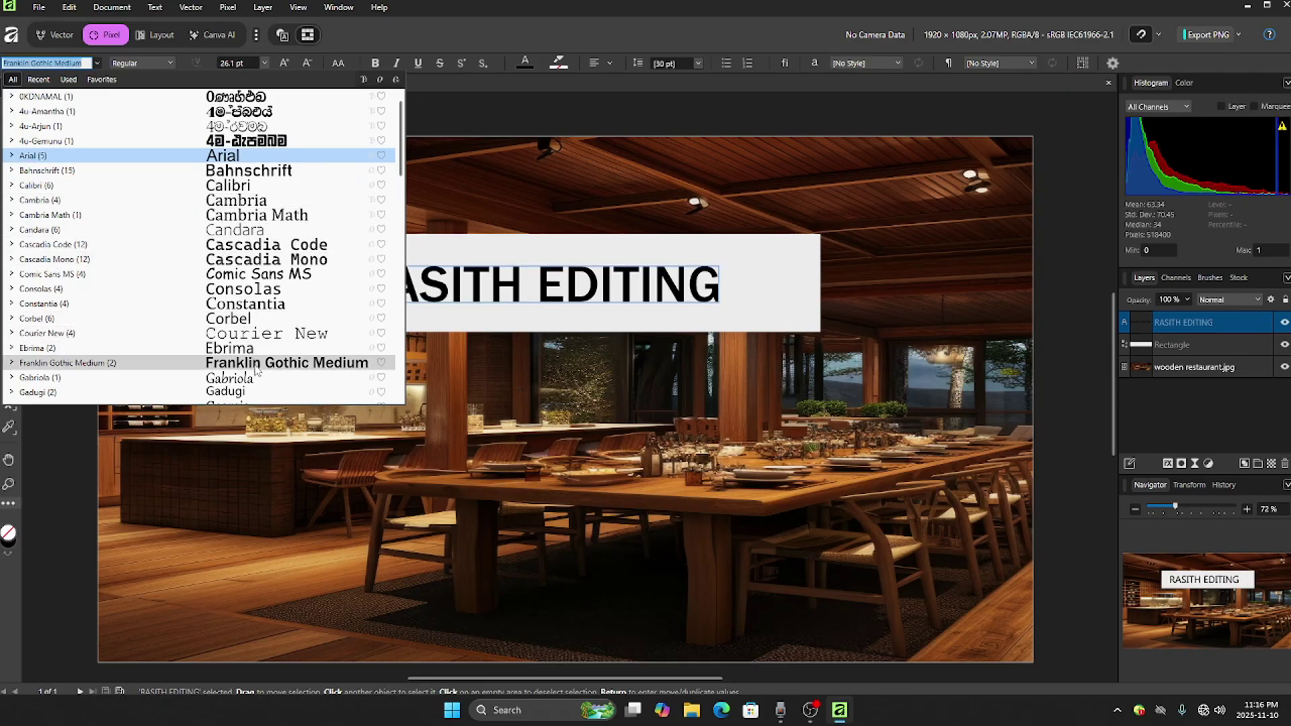
scroll(254, 296, down, 3)
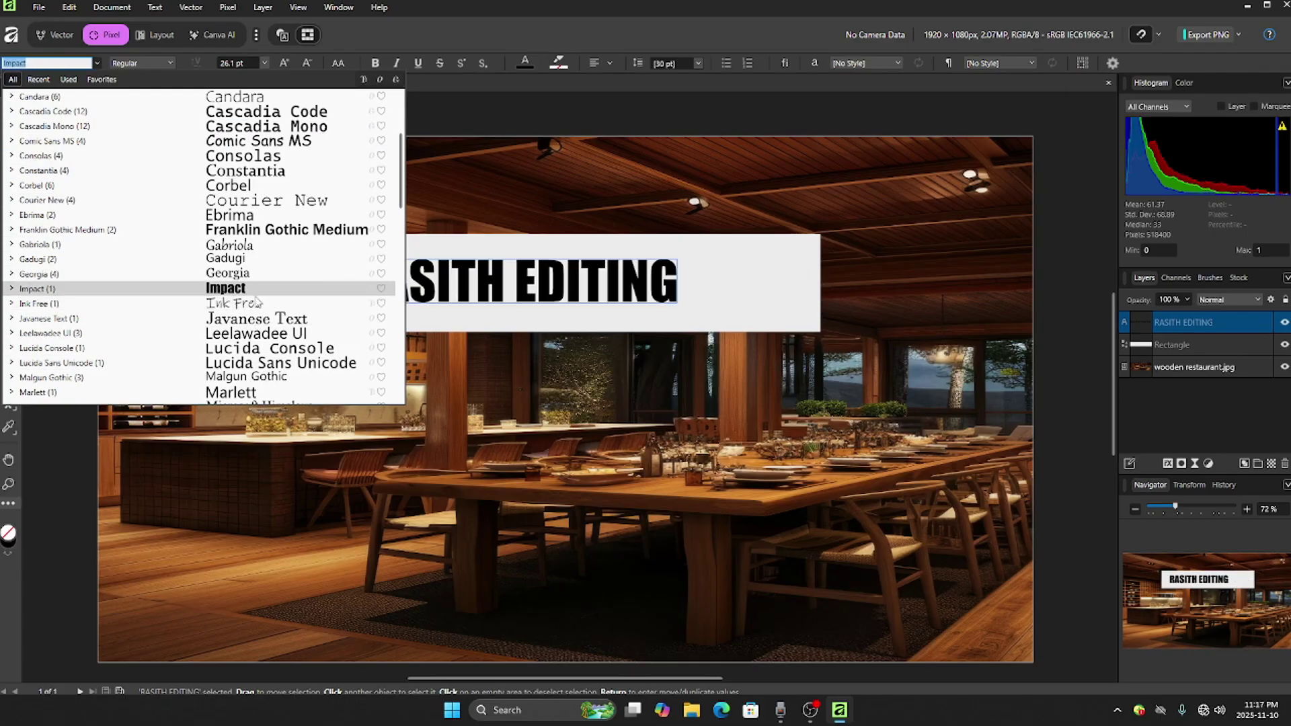
scroll(252, 306, down, 6)
scroll(250, 259, up, 4)
click(250, 193)
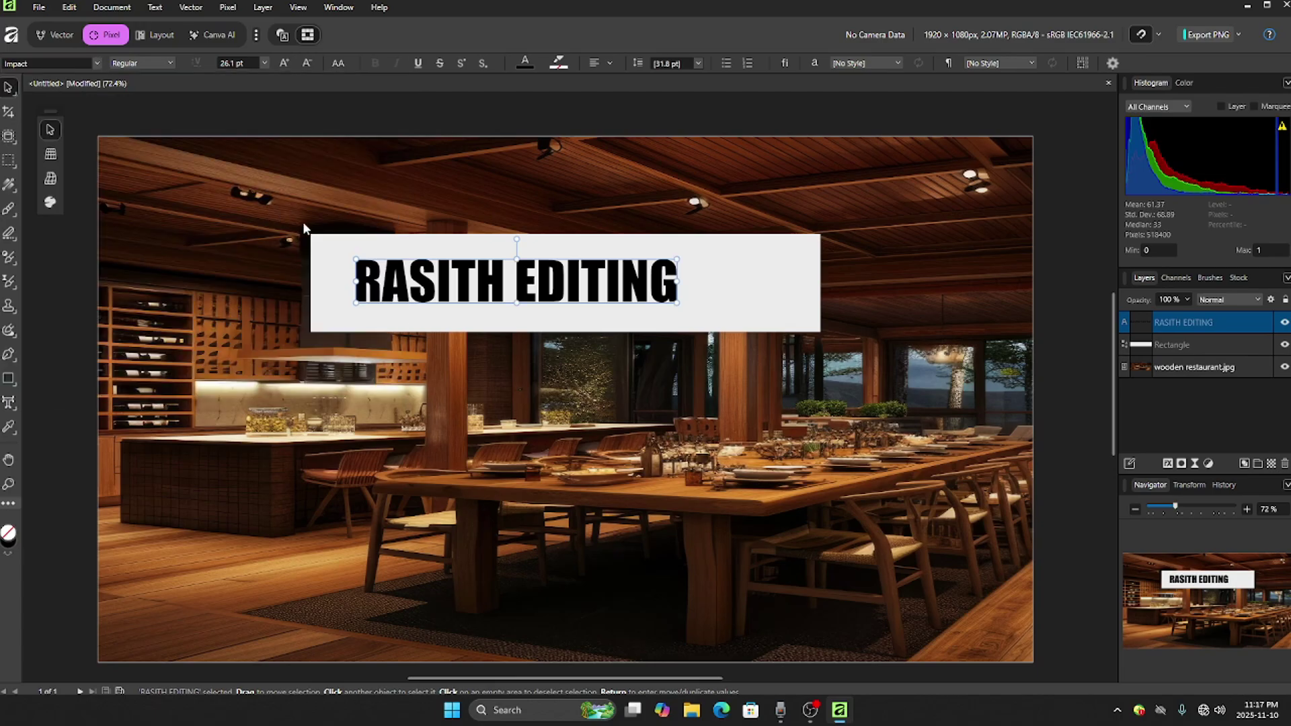
Enlarge the title text to 39 pt so it nearly fills the white rectangle, and center it there.
drag(355, 259, 312, 249)
drag(727, 249, 784, 241)
drag(555, 267, 571, 277)
drag(801, 251, 810, 249)
drag(572, 282, 567, 283)
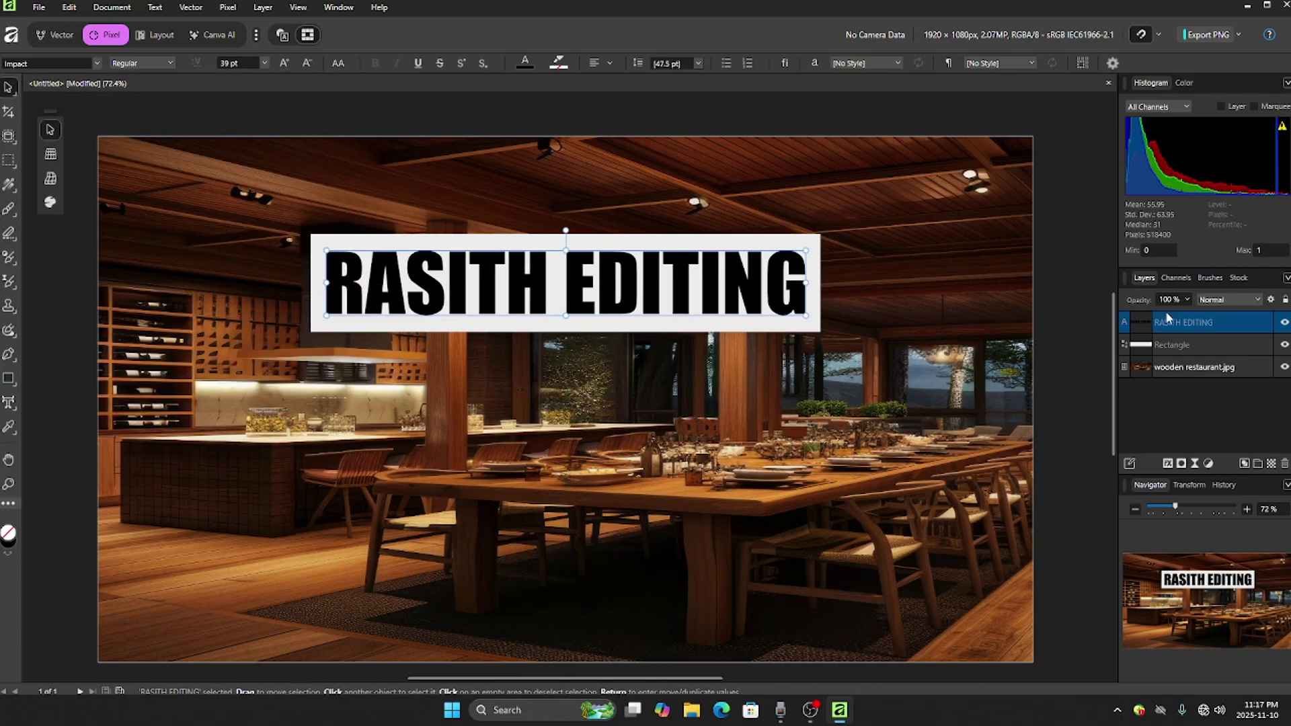
Set the title text layer's blend mode to Erase.
click(1230, 300)
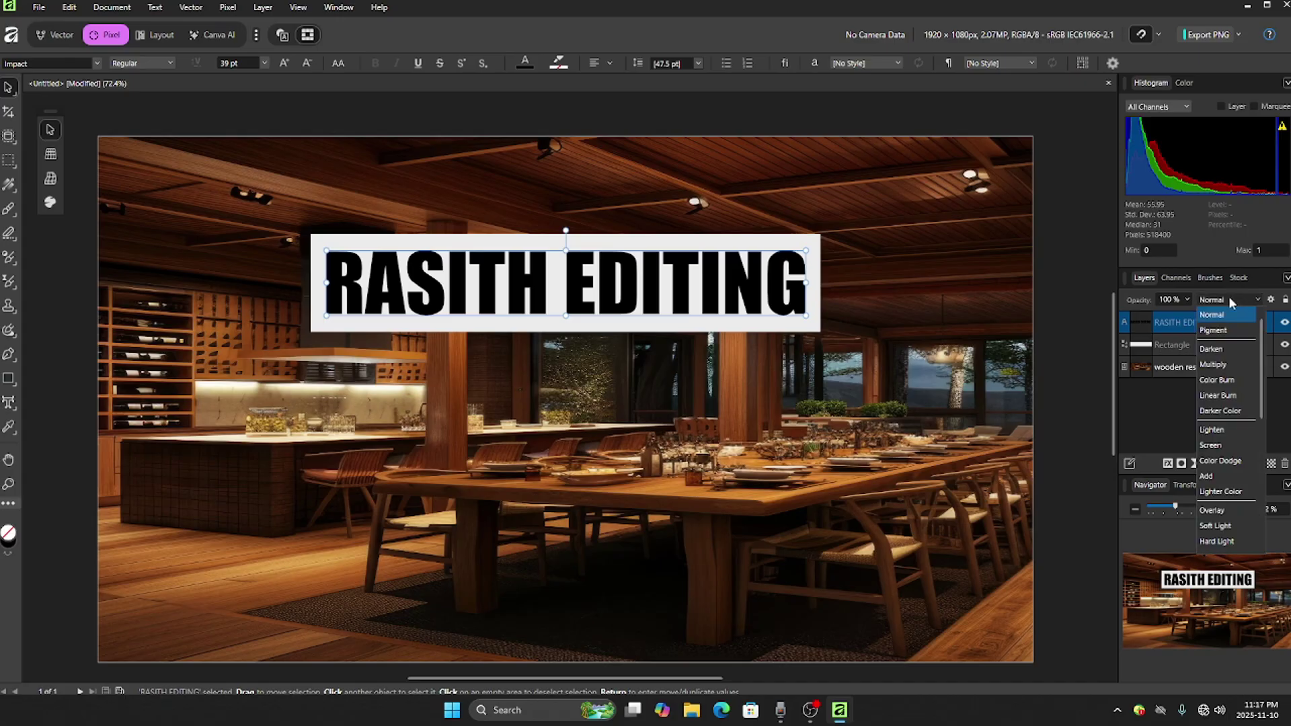
scroll(1247, 471, down, 5)
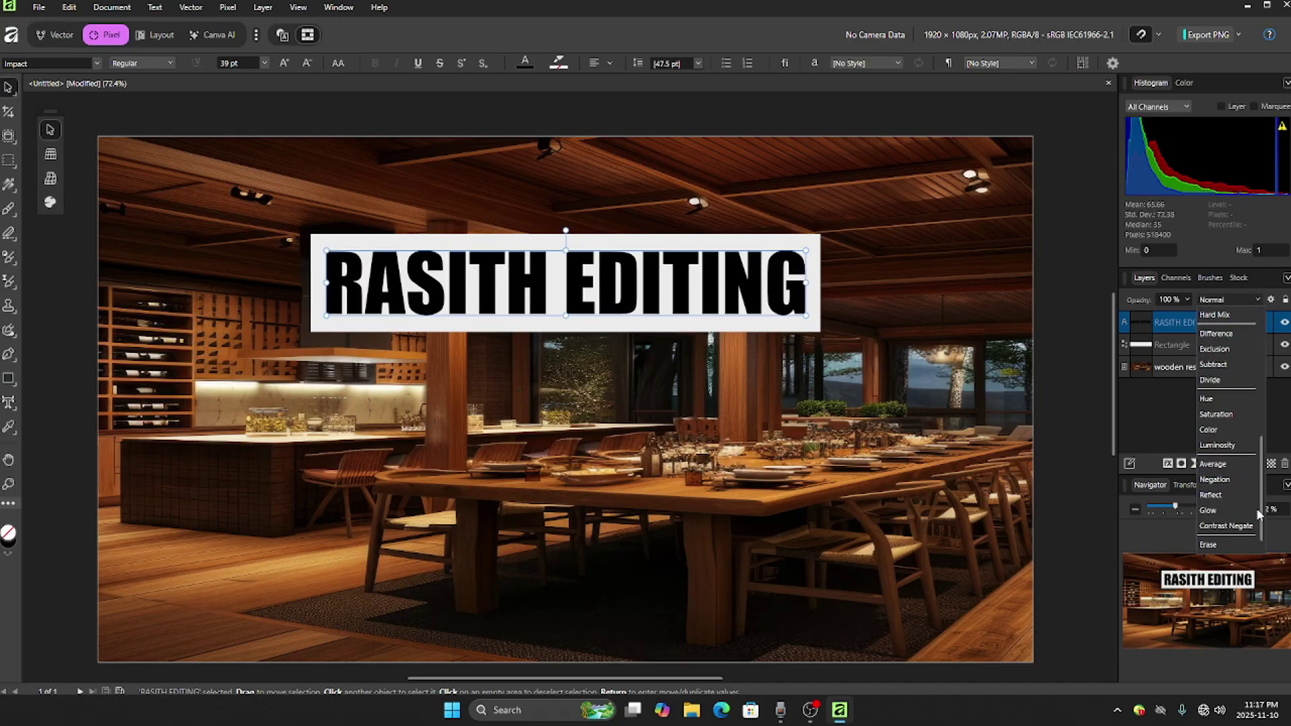
click(1210, 545)
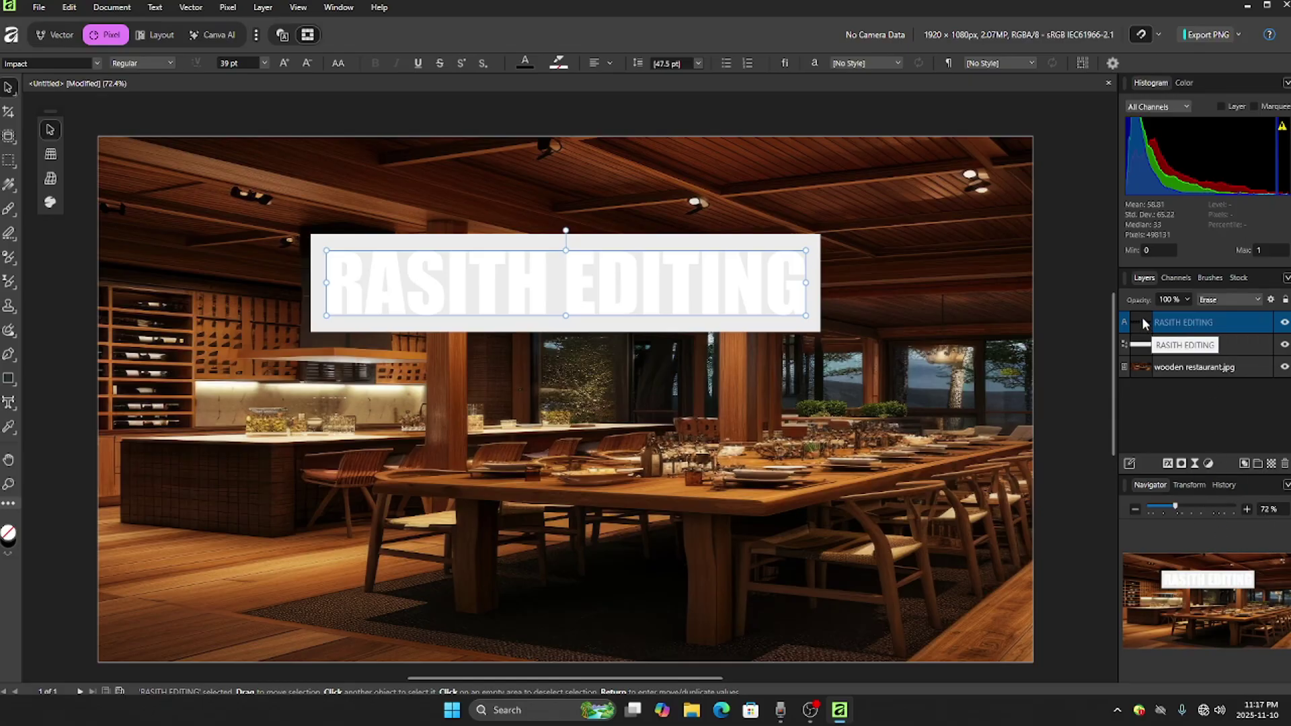
Nest the title text layer inside the Rectangle layer so the letters cut through the white rectangle only.
drag(1142, 322, 1136, 347)
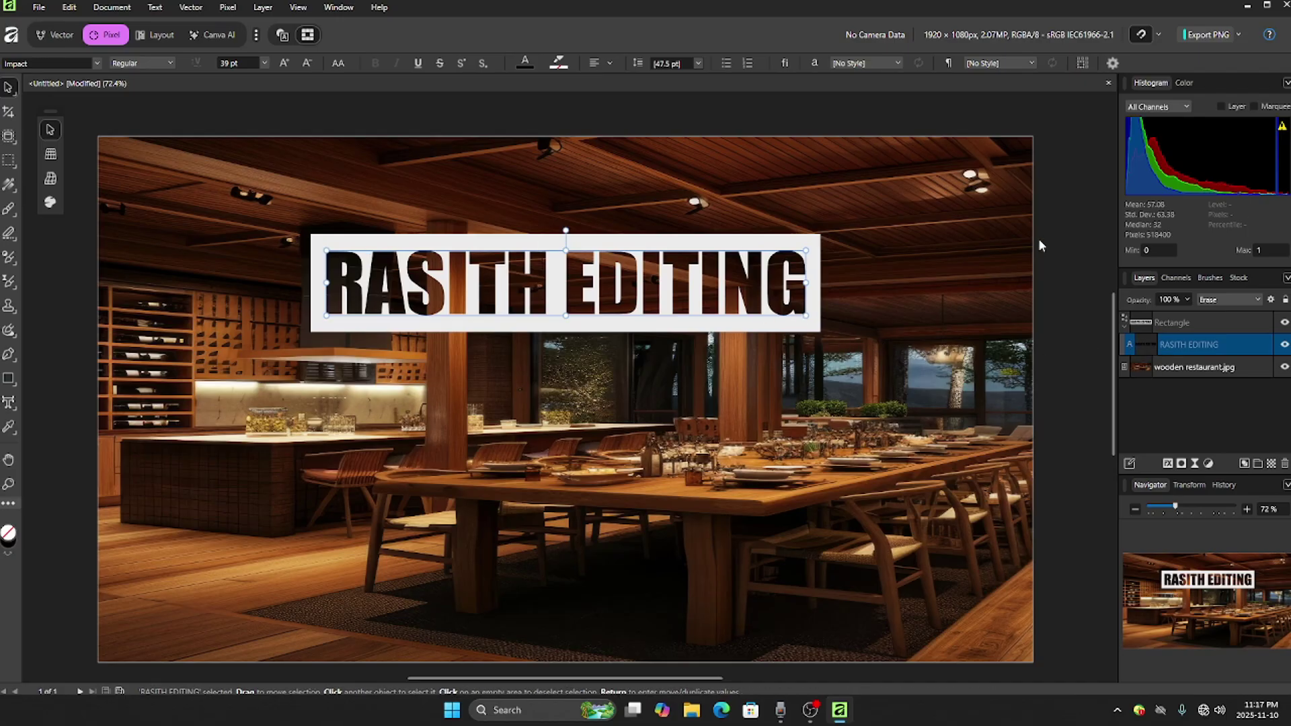
click(1060, 282)
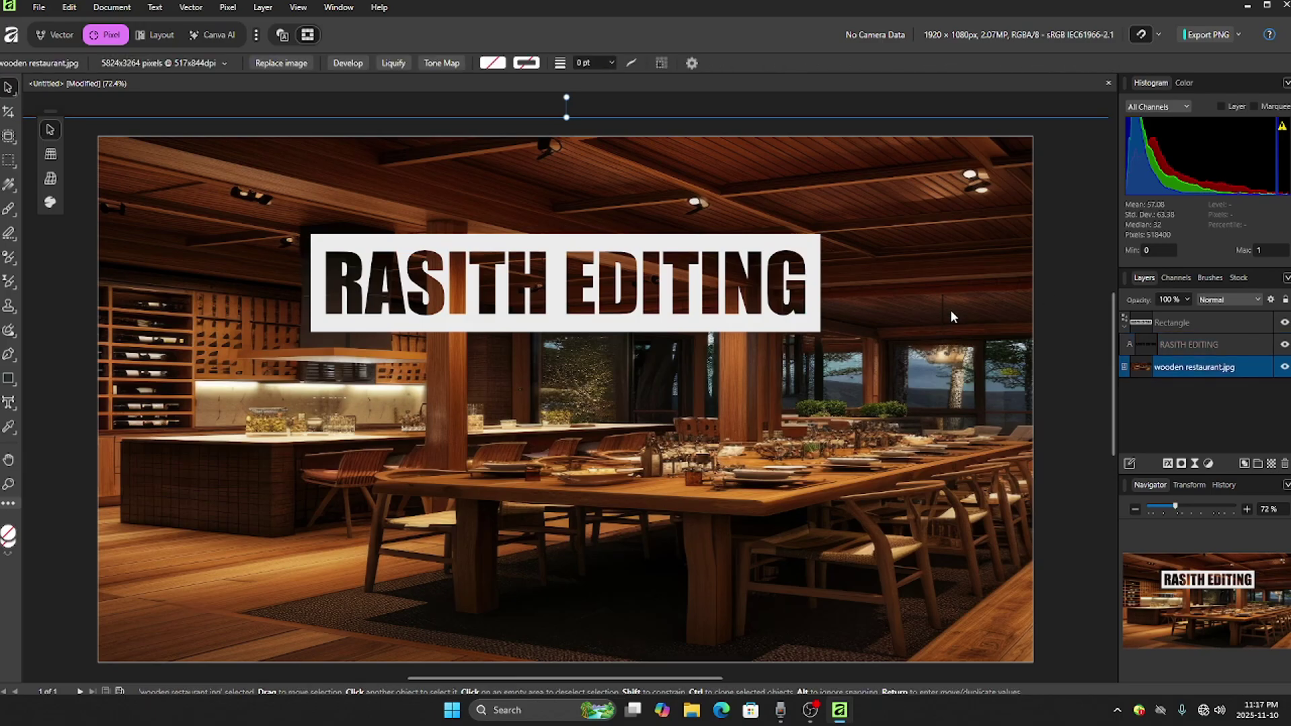
Enlarge the white rectangle together with its nested title, stretch it wider, and center it horizontally near the photo's upper edge.
click(743, 316)
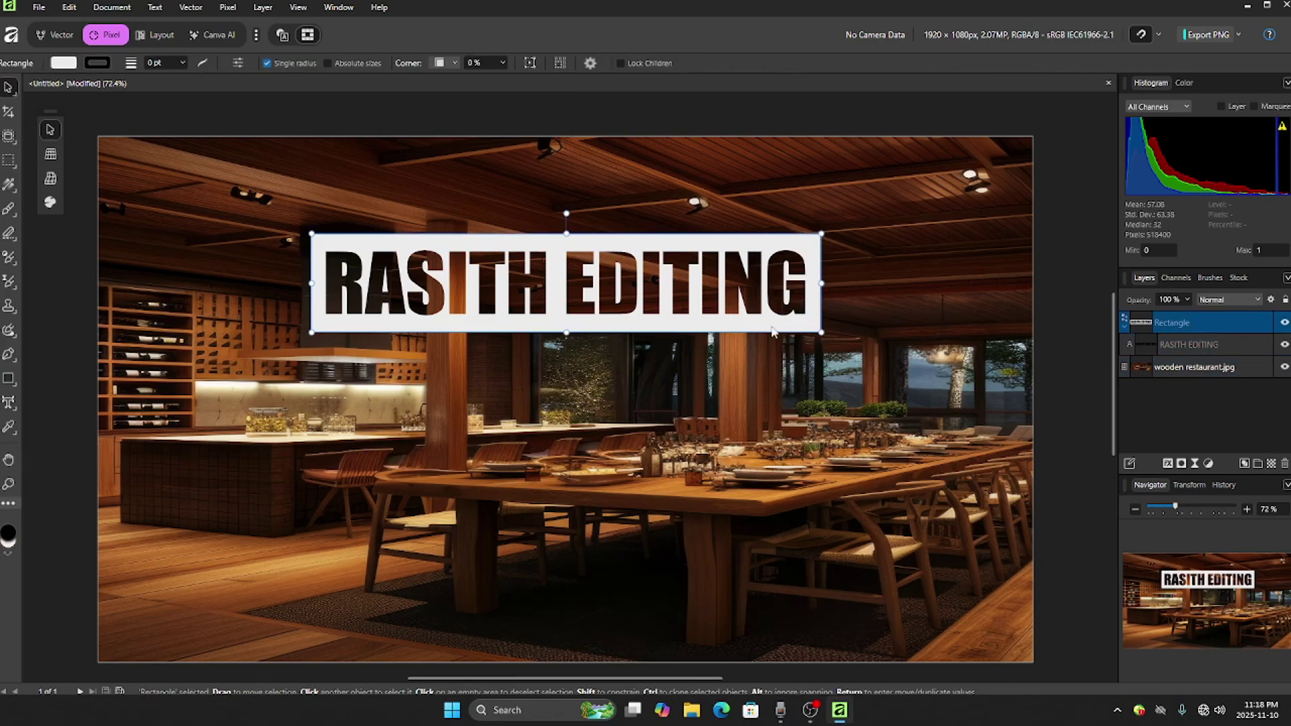
drag(799, 330, 844, 280)
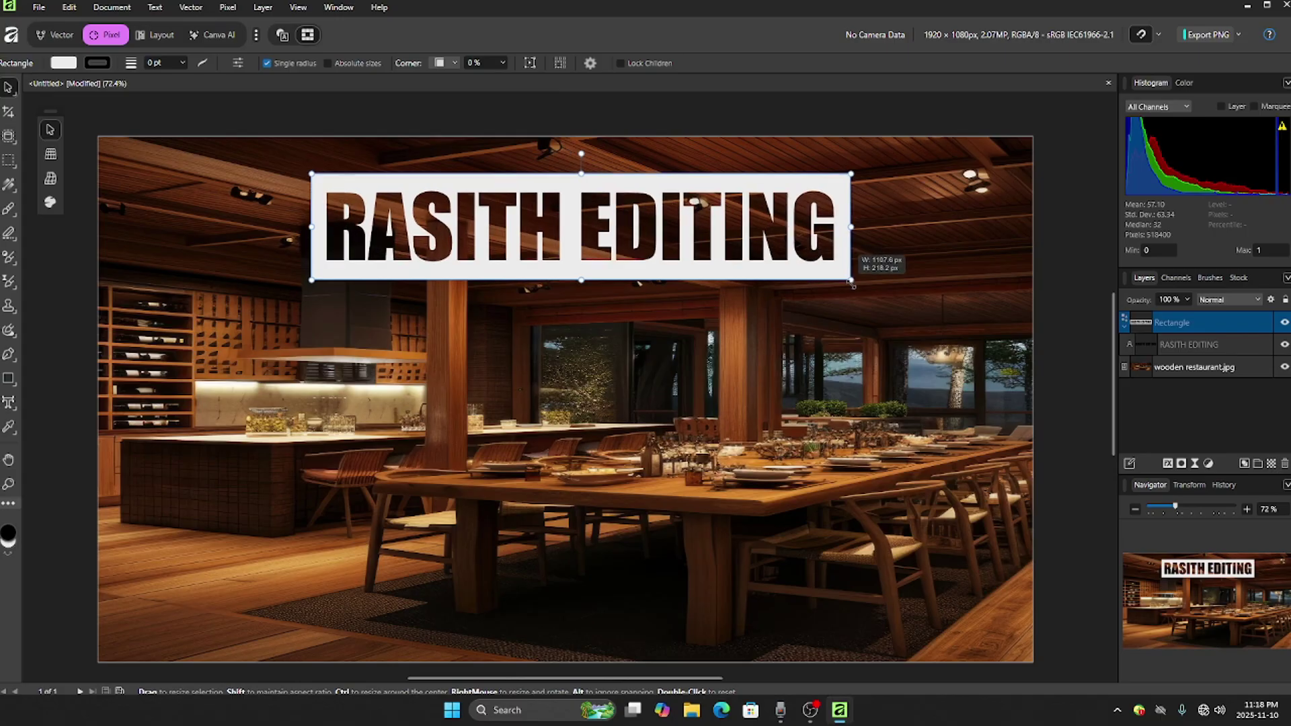
drag(846, 227, 962, 227)
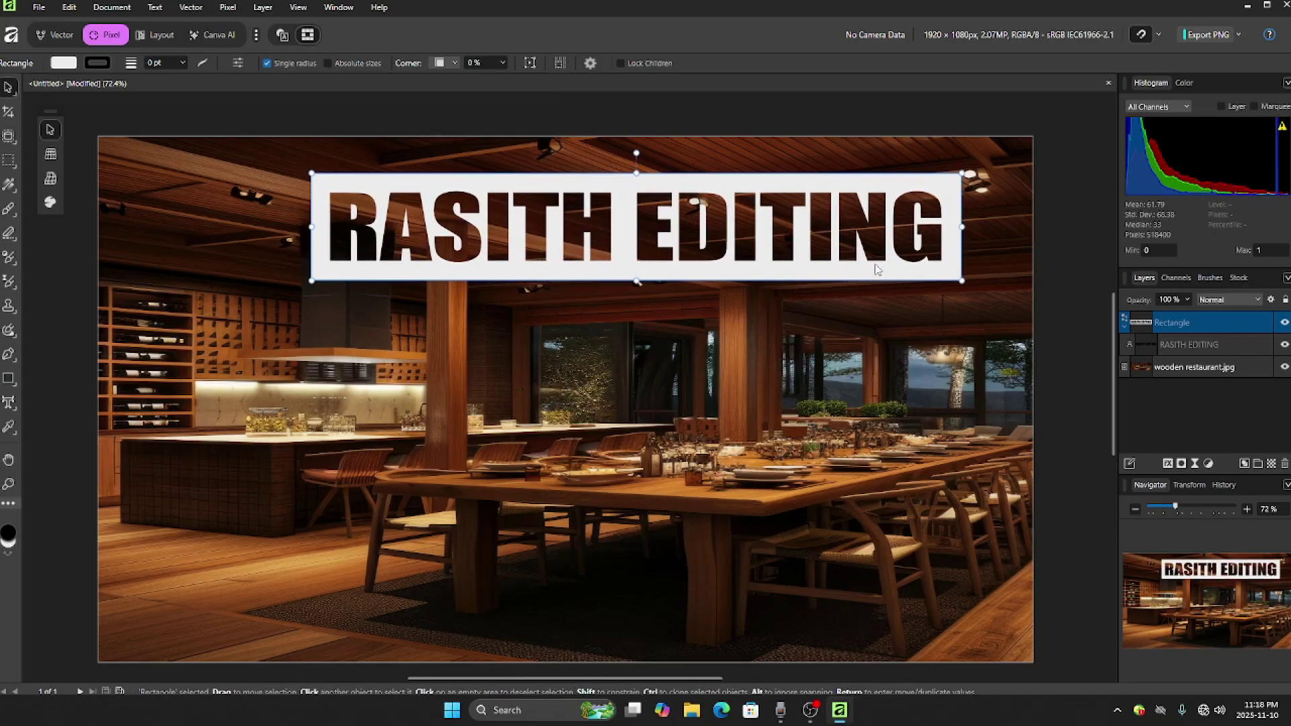
drag(875, 267, 805, 260)
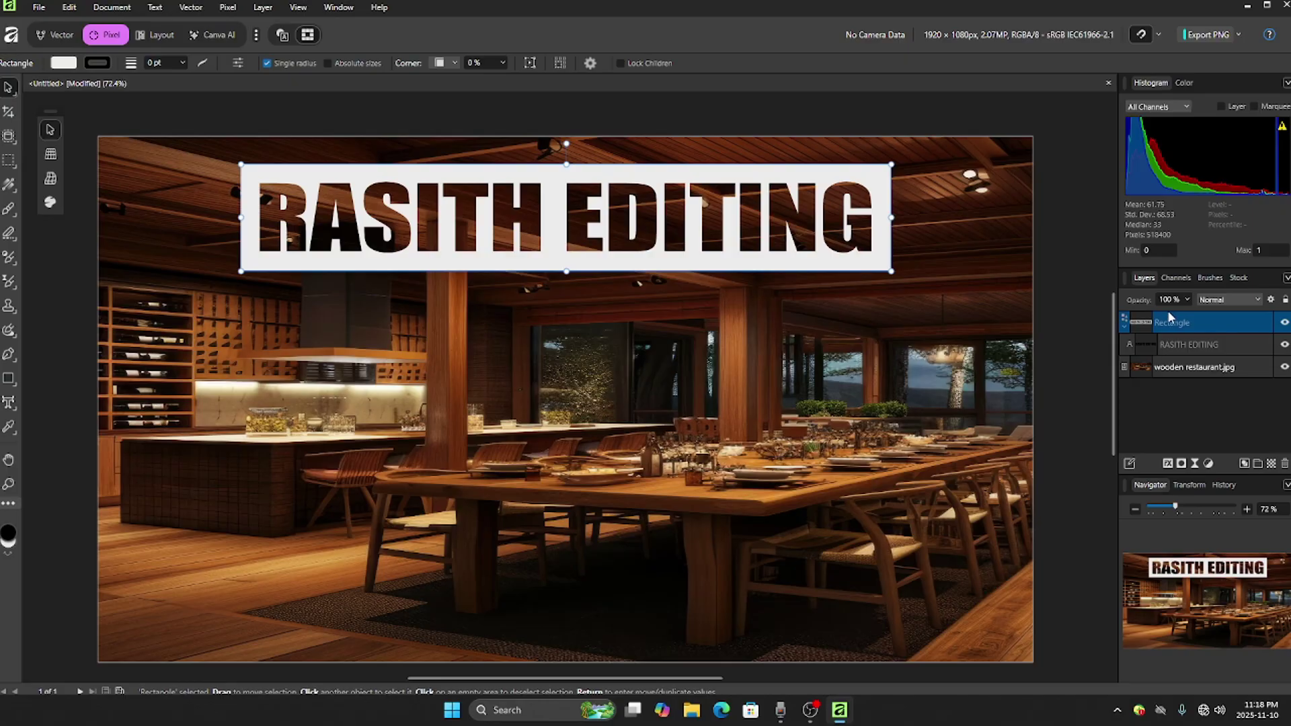
Lower the white rectangle's opacity so the restaurant photo shows partly through it, and deselect the rectangle.
click(1186, 301)
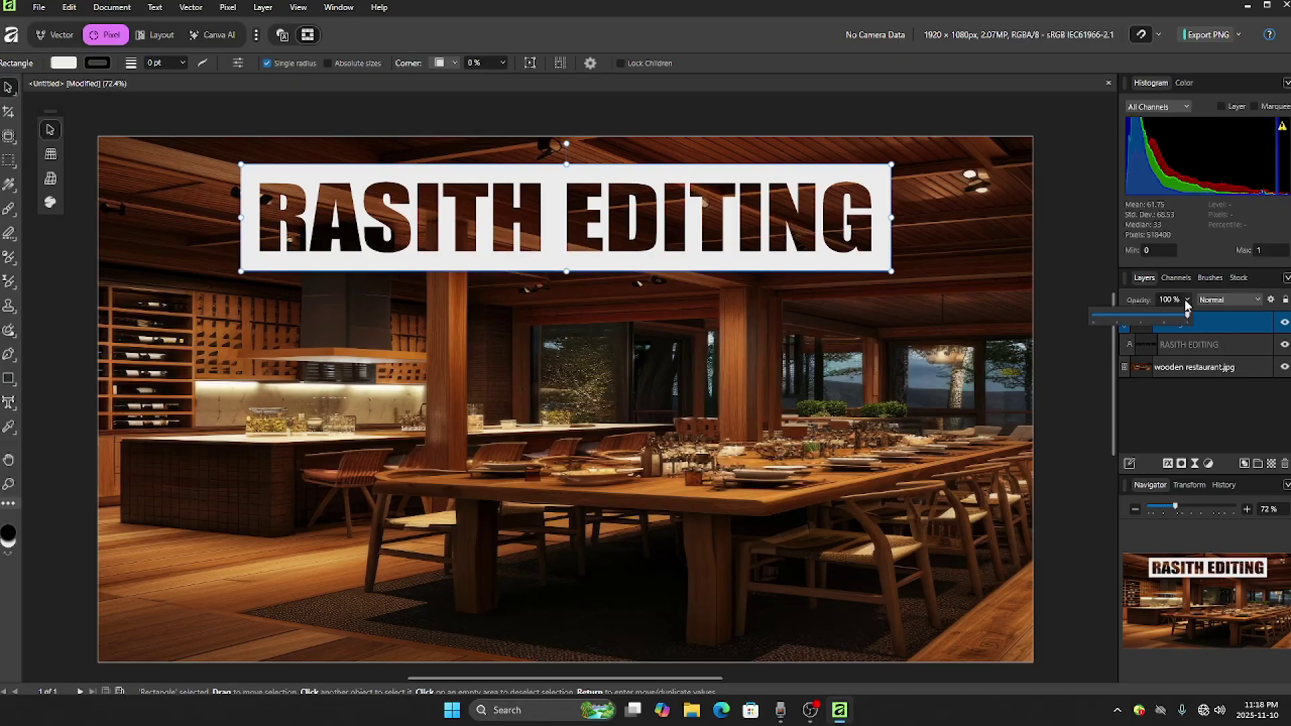
drag(1187, 318, 1156, 321)
click(1087, 268)
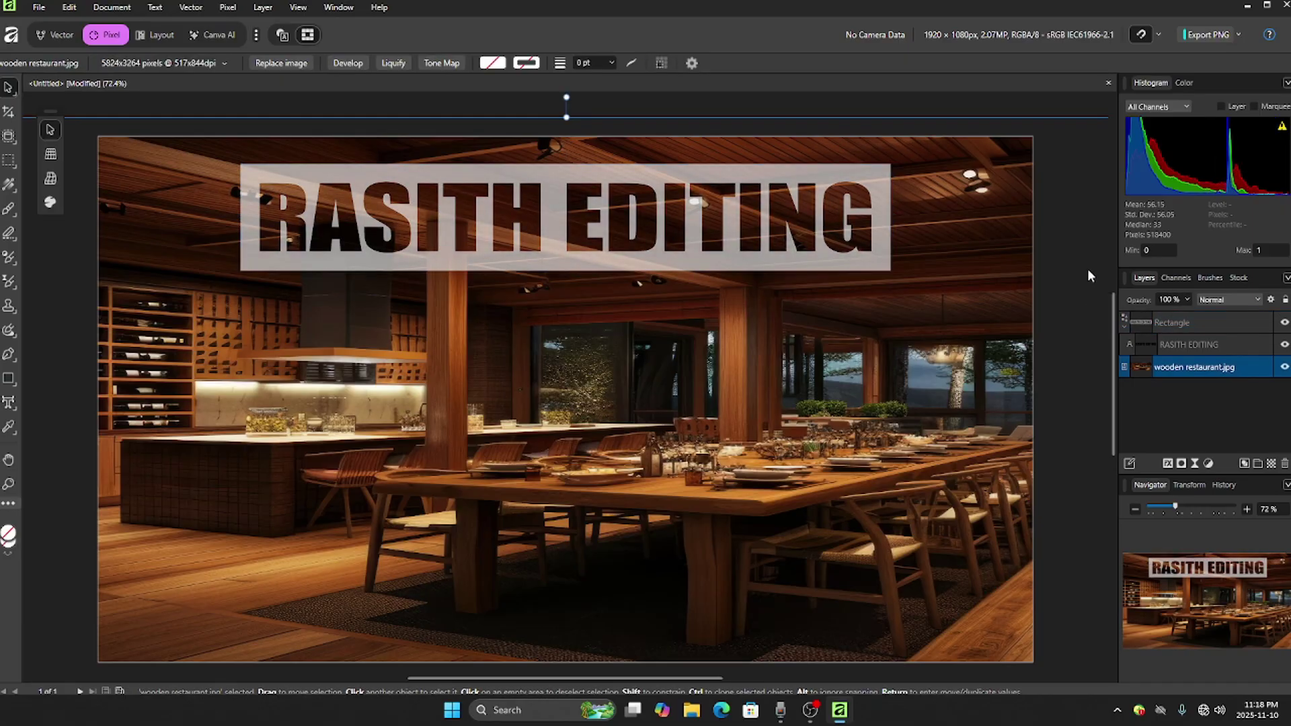